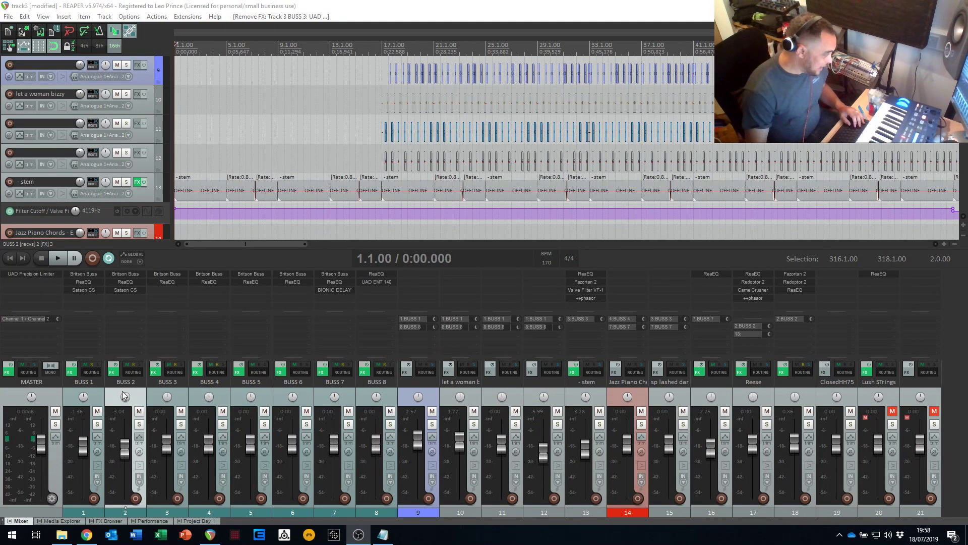
- Inspect the ReaEQ and Britson Buss effects on the BUSS 1 track, closing each plug-in window after viewing
left_click(98, 383)
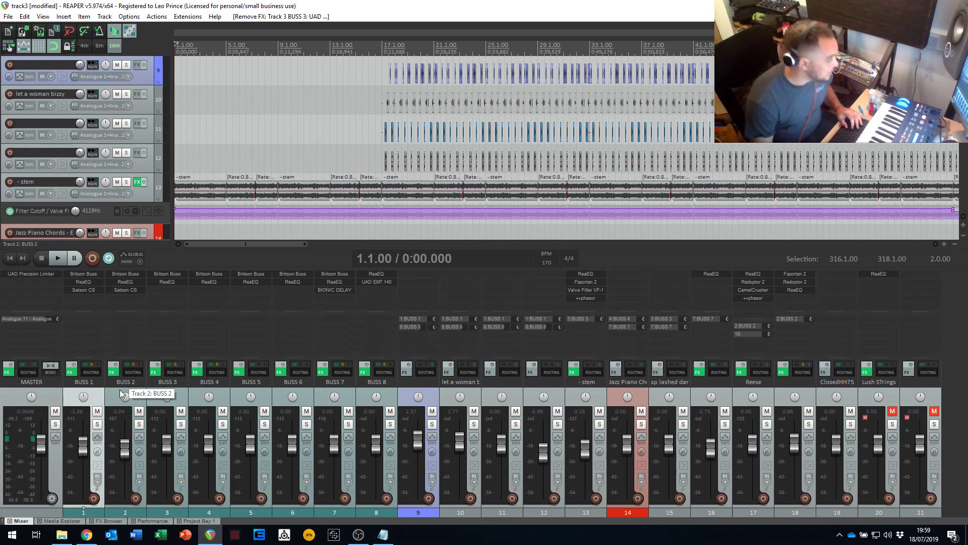
left_click(80, 281)
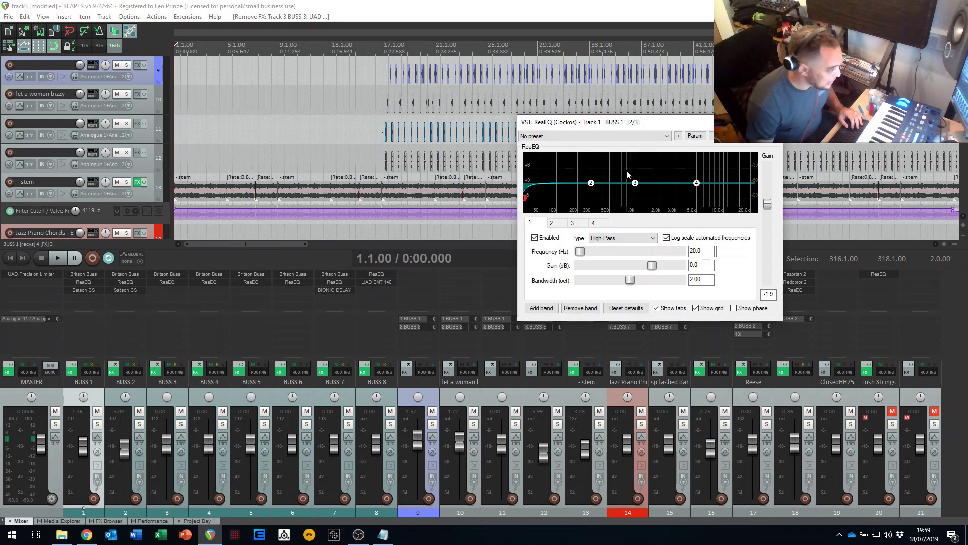
left_click(771, 122)
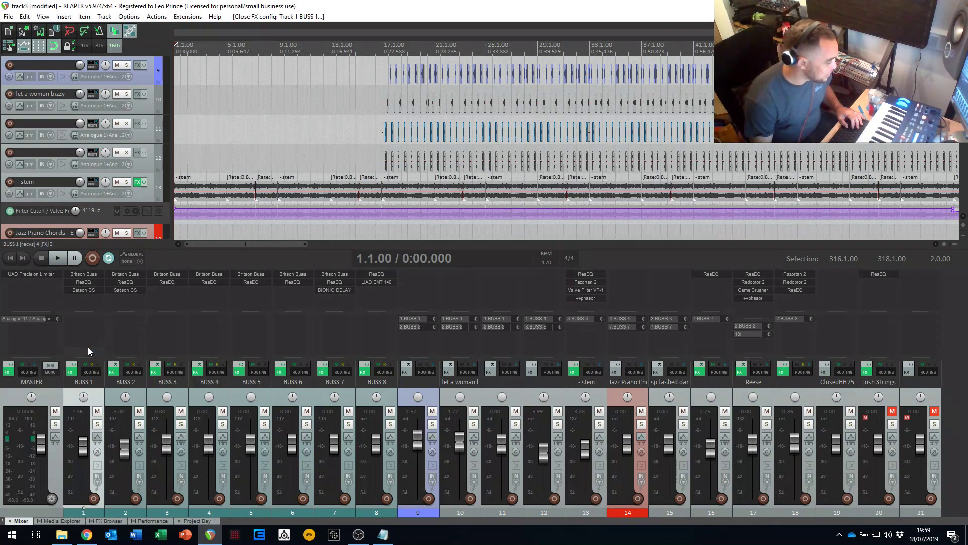
left_click(84, 274)
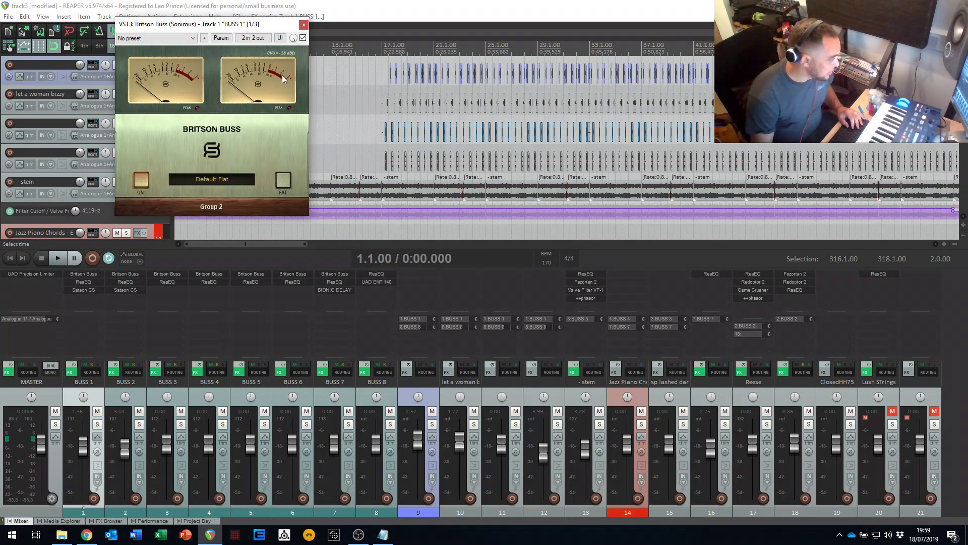
left_click(303, 25)
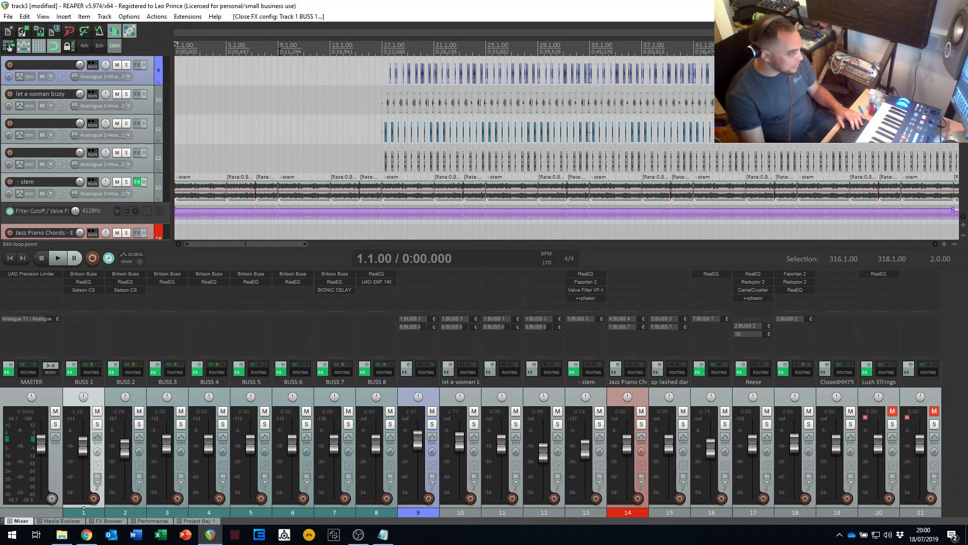
- Play the arrangement from bar 9 through the drum entry at bar 17, with the mixer made shorter to show more tracks
left_click(277, 54)
key("space")
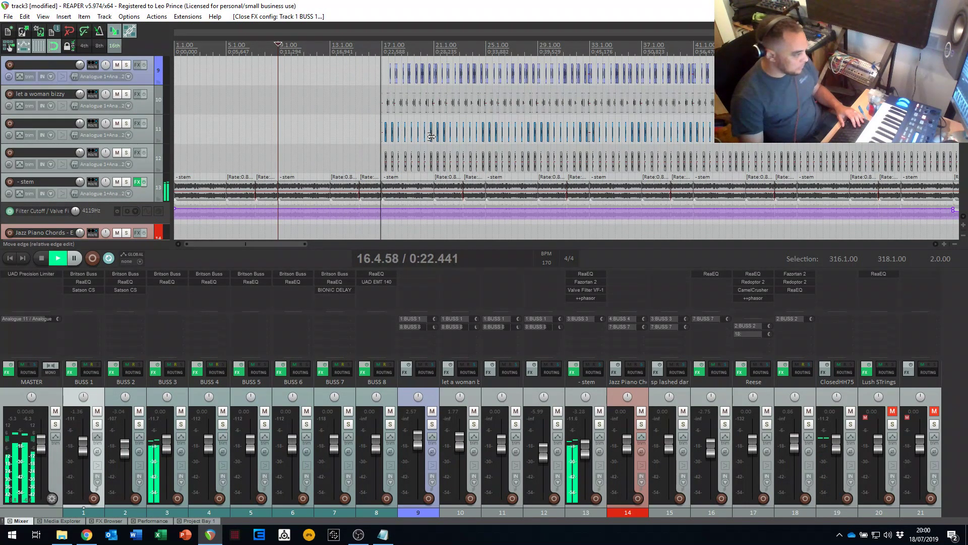
scroll(431, 140, "up", 4)
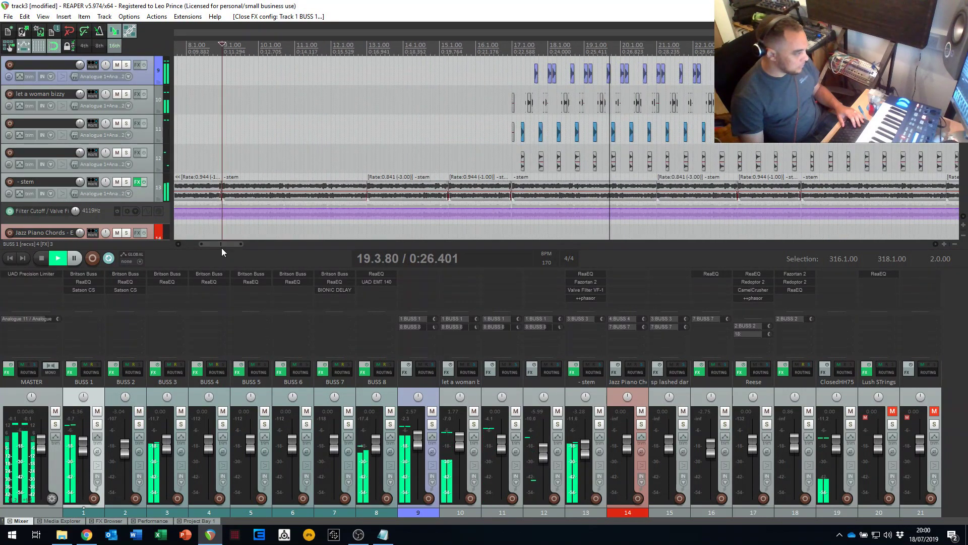
left_click_drag(222, 244, 242, 244)
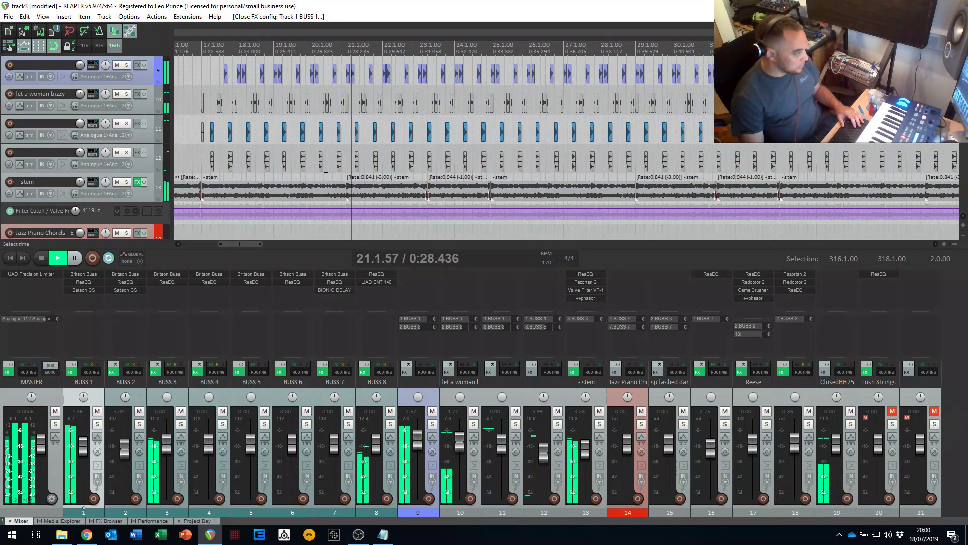
scroll(326, 176, "down", 1)
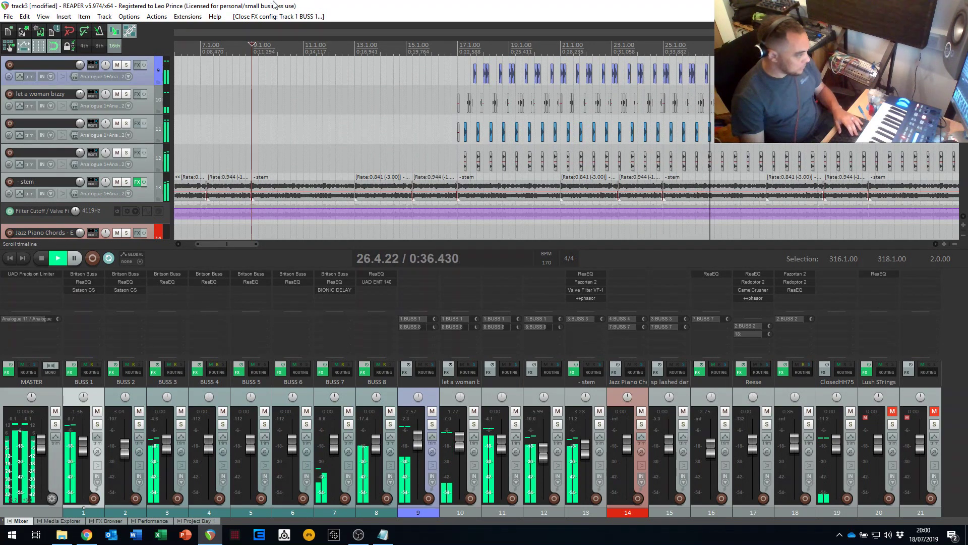
double_click(273, 10)
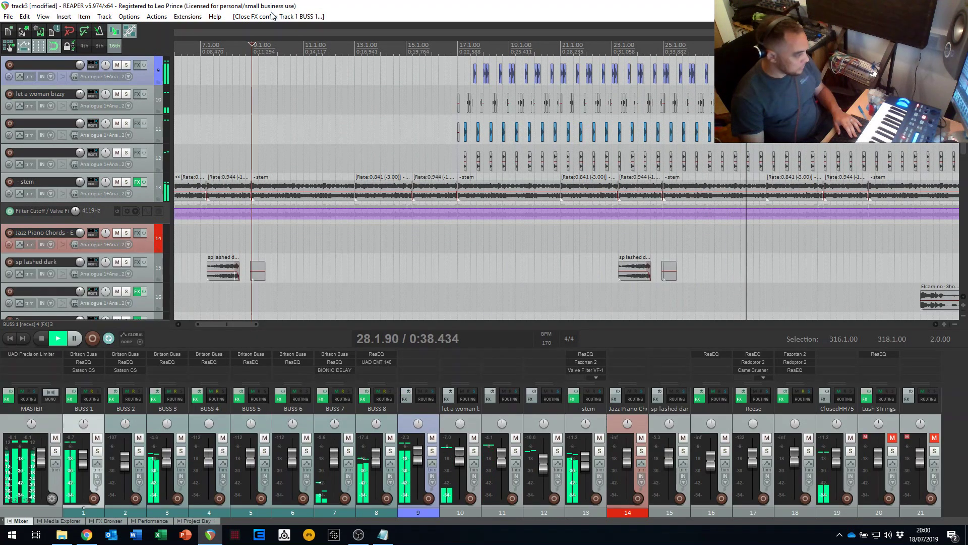
scroll(425, 262, "down", 4)
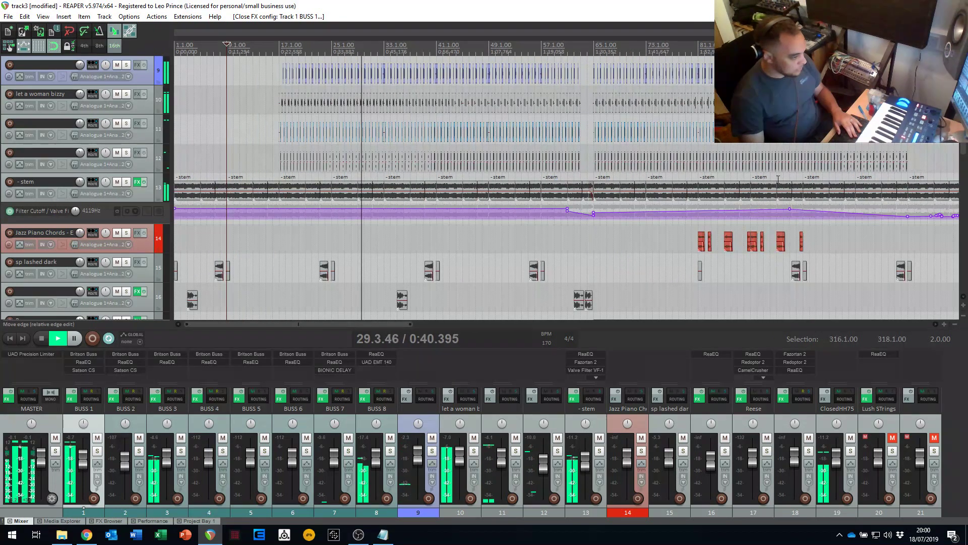
mouse_move(964, 132)
left_mouse_down()
mouse_move(963, 186)
mouse_move(963, 145)
left_mouse_up()
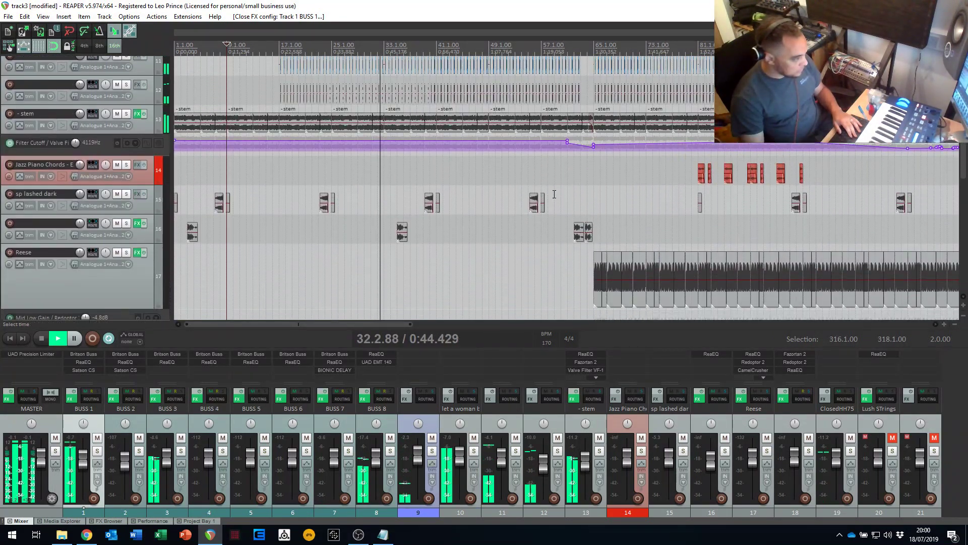
key("space")
- Play the arrangement from bar 61 through the Reese bass entry and the piano chords
left_click(568, 202)
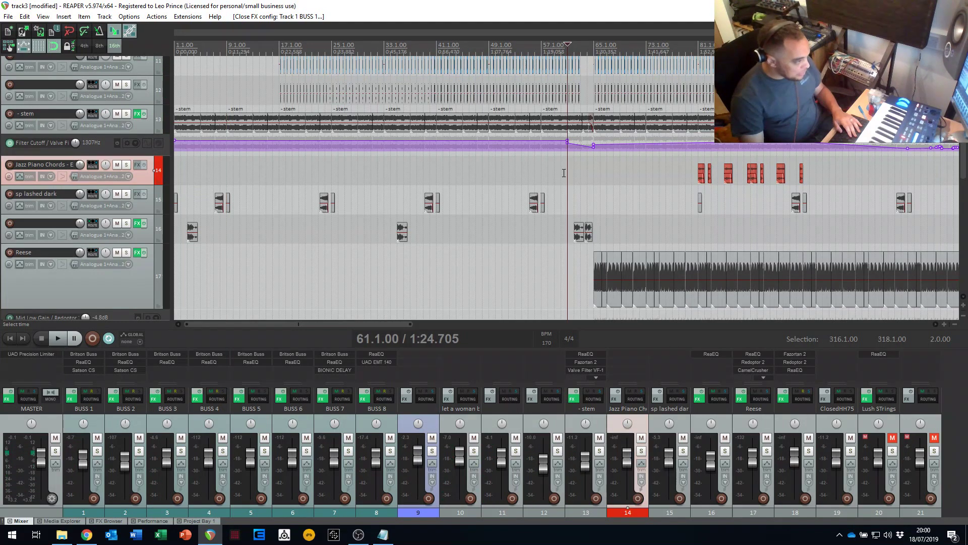
key("space")
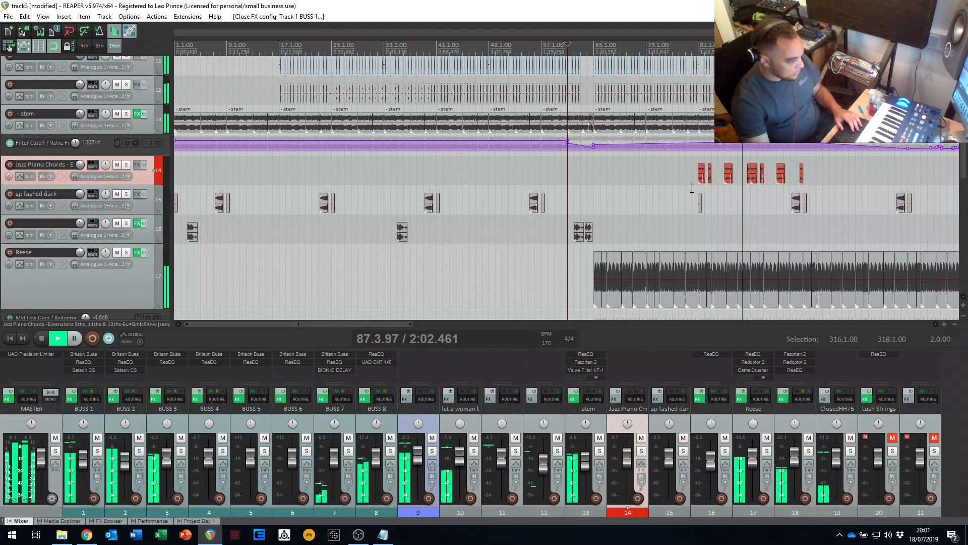
key("space")
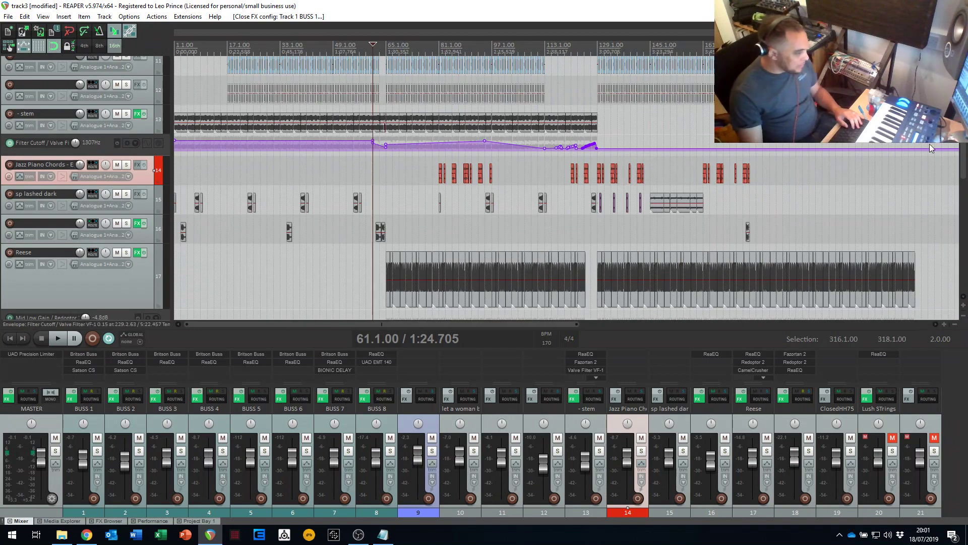
- Return the edit cursor to the project start and enlarge the mixer so the track sends are shown
scroll(454, 126, "up", 2)
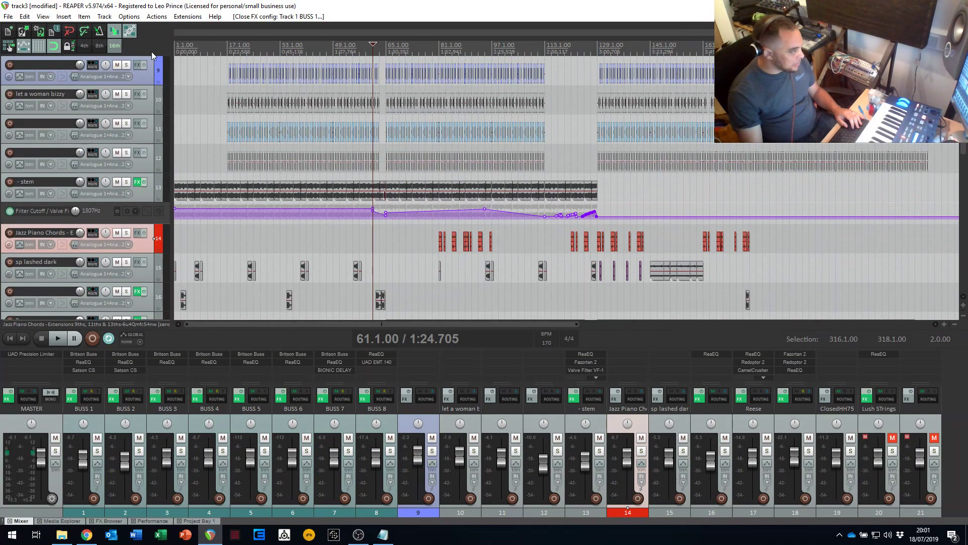
left_click(178, 54)
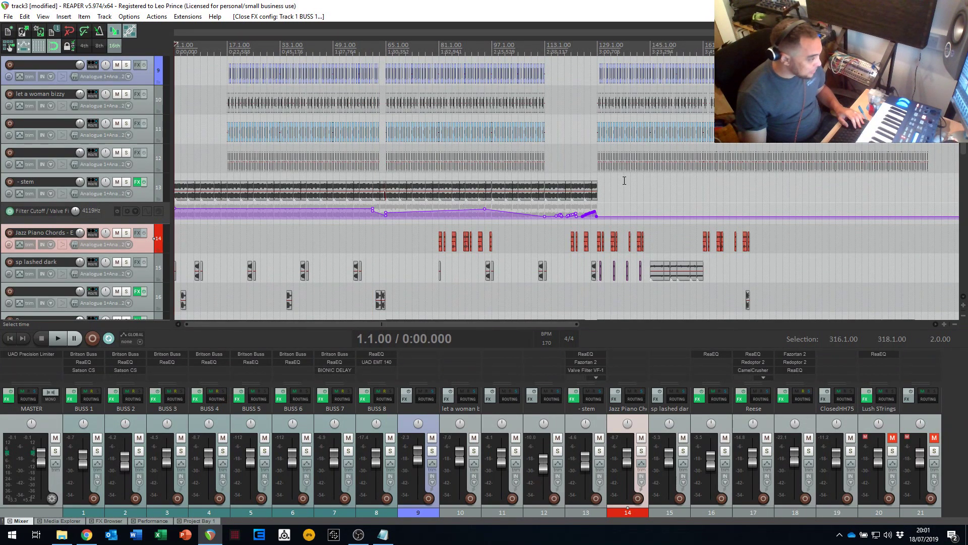
scroll(939, 251, "down", 10)
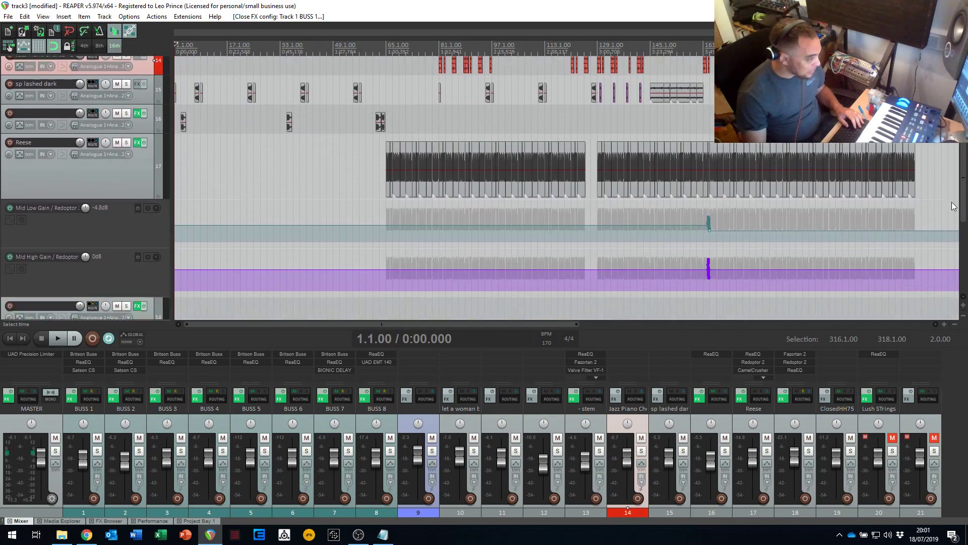
scroll(932, 297, "up", 10)
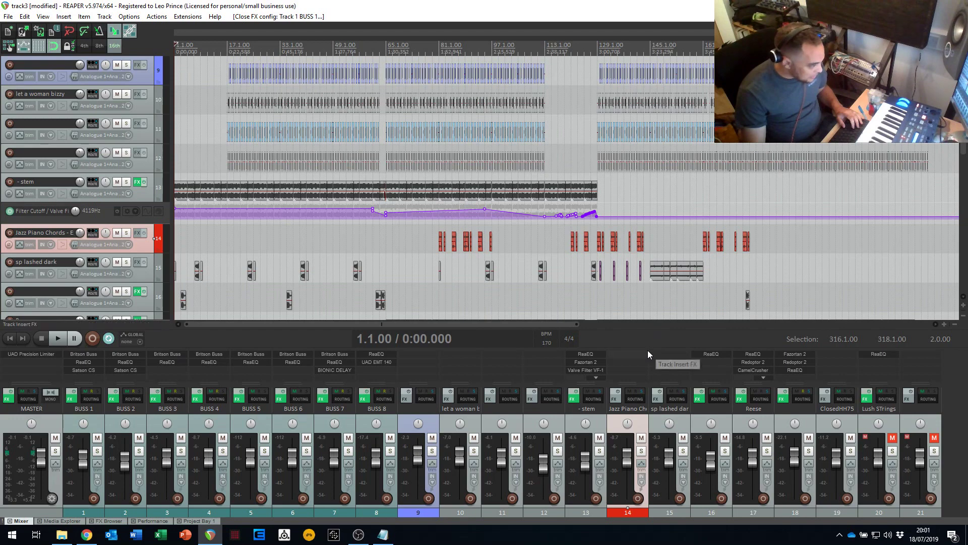
left_click_drag(647, 349, 658, 254)
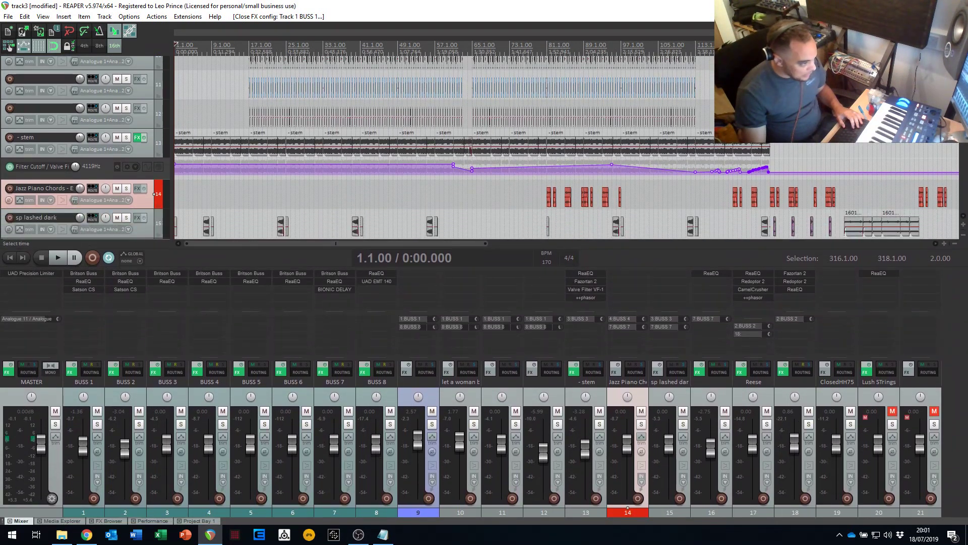
scroll(497, 105, "up", 2)
scroll(496, 105, "up", 5)
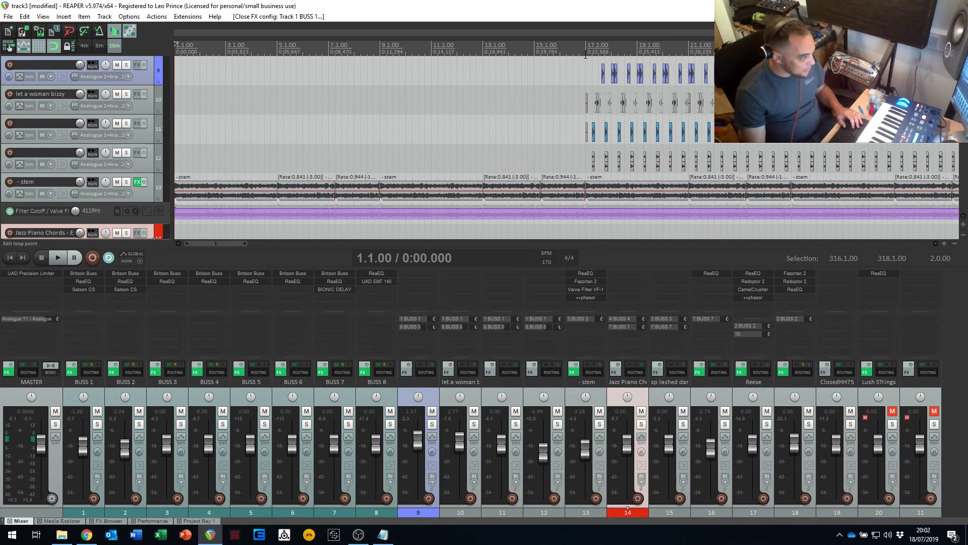
- Solo track 9 and listen to it from position 17.2.00
left_click(127, 64)
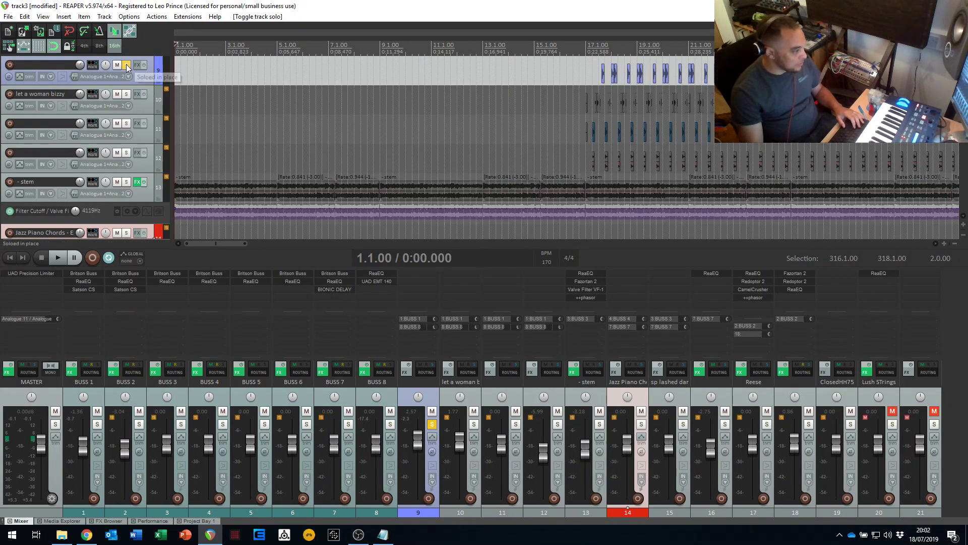
key("space")
left_click(592, 66)
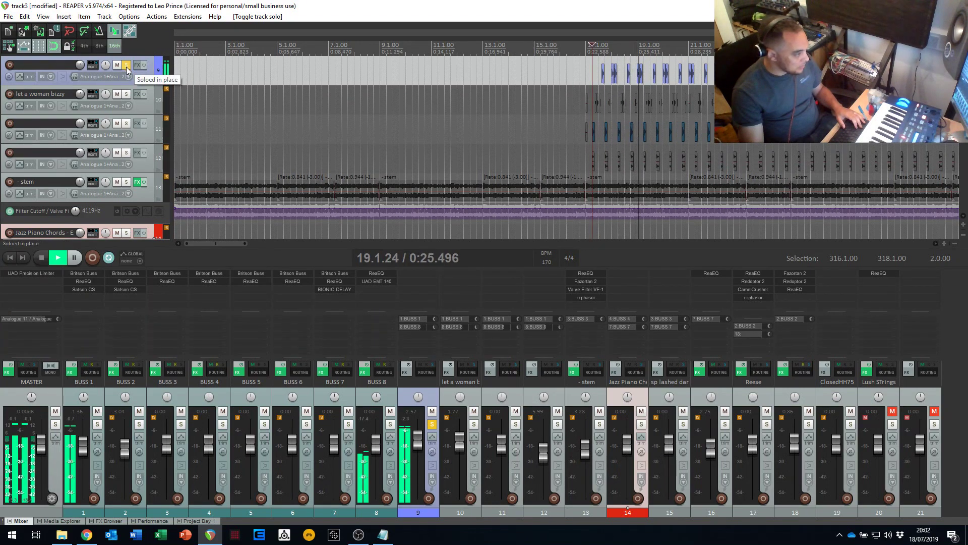
key("space")
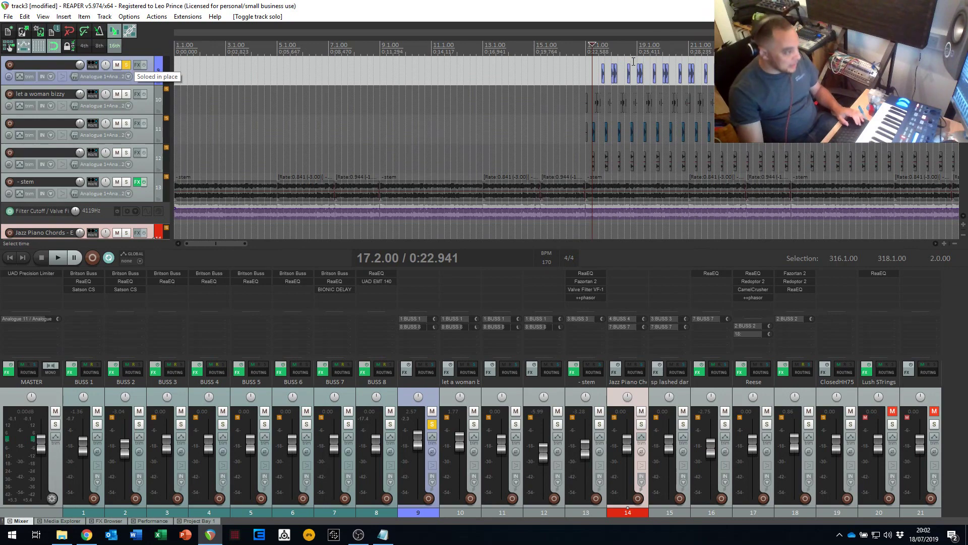
- Set a time selection from 19.1.00 to 23.1.00, and play the mix from 18.4.00 with track 9 unsoloed
left_click_drag(637, 57, 740, 57)
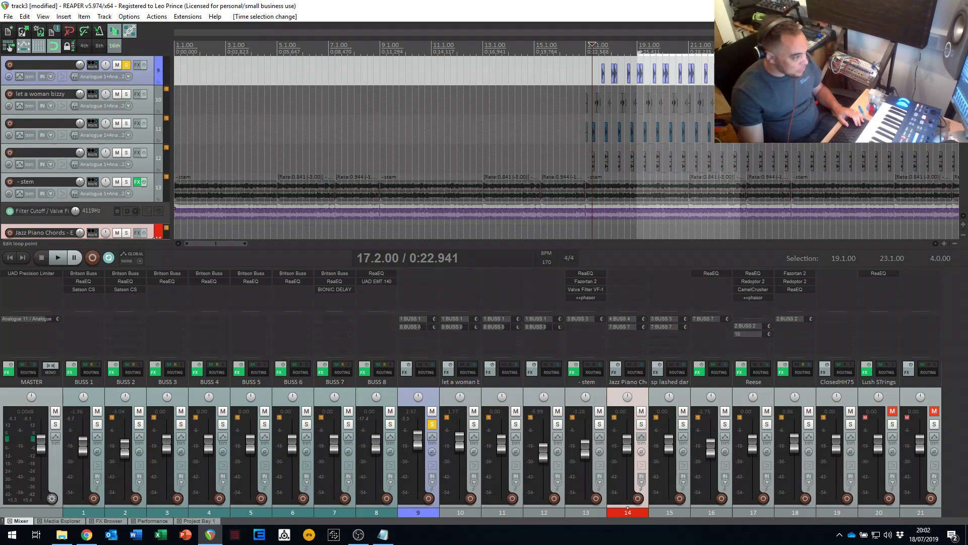
left_click(126, 65)
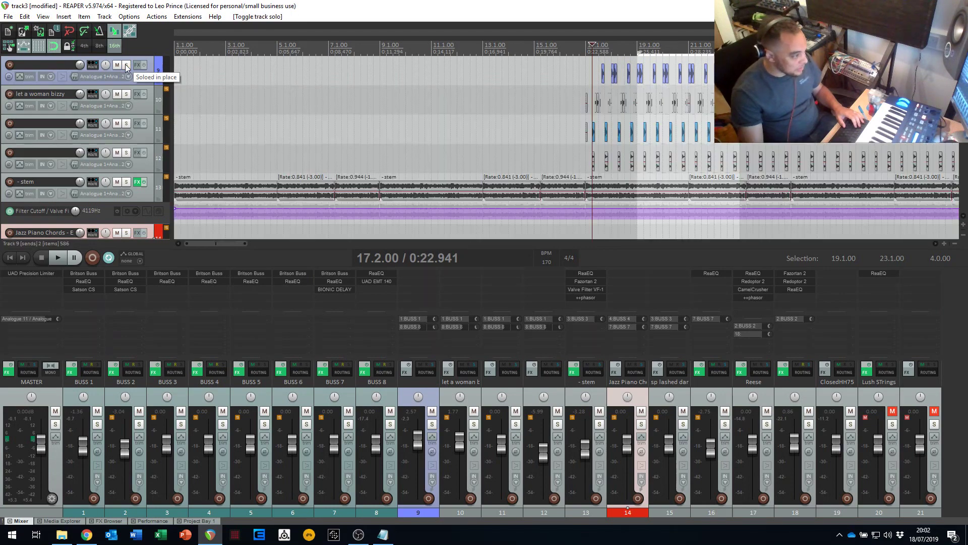
left_click(631, 63)
key("space")
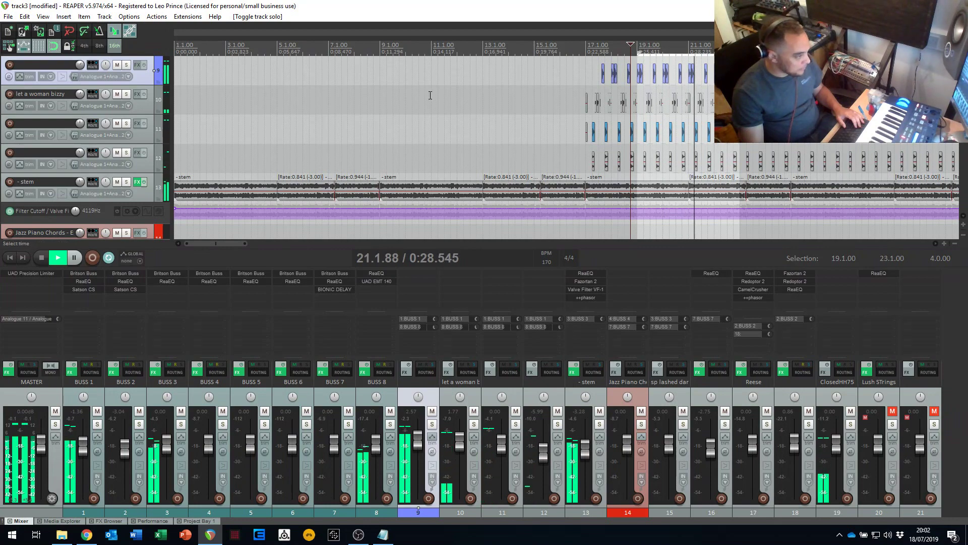
- Solo BUSS 1 and listen to the drum group over the selected bars
left_click(97, 424)
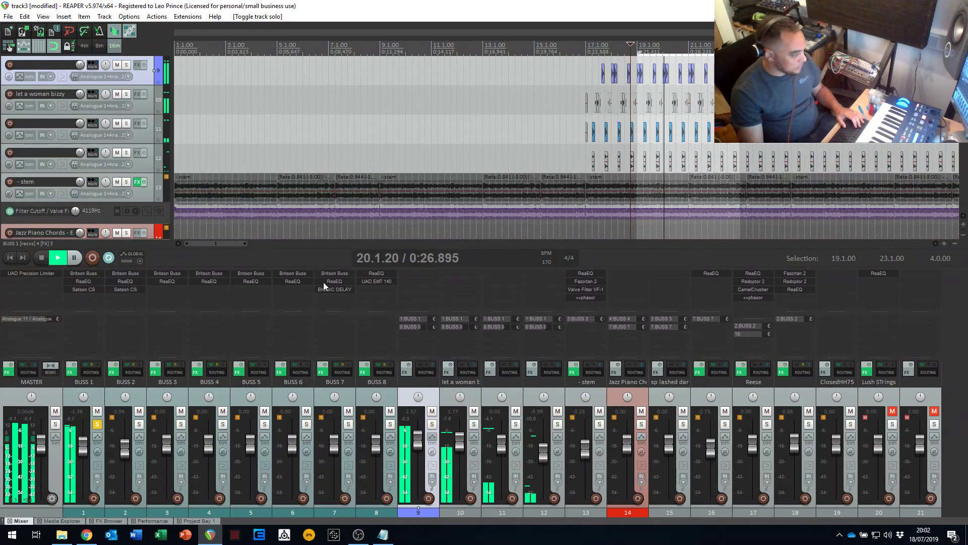
key("space")
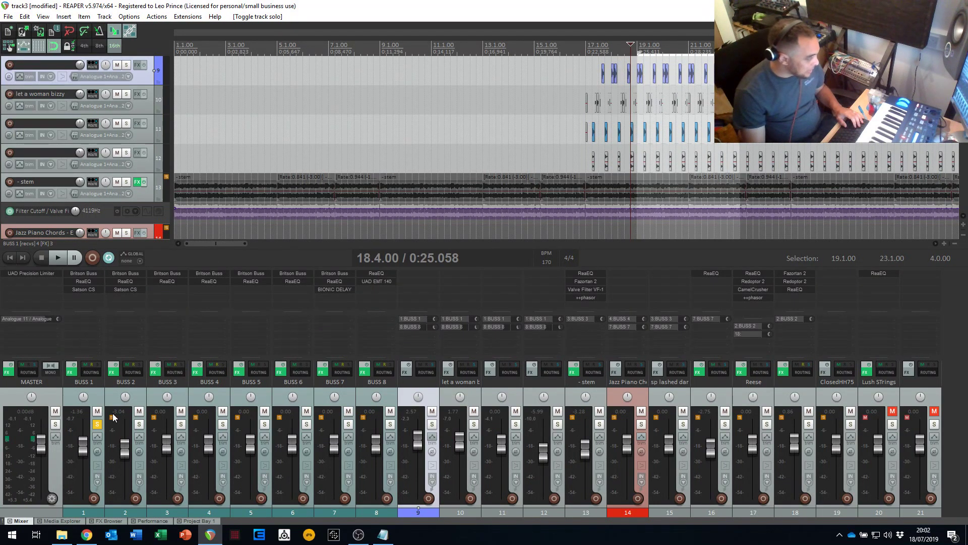
key("space")
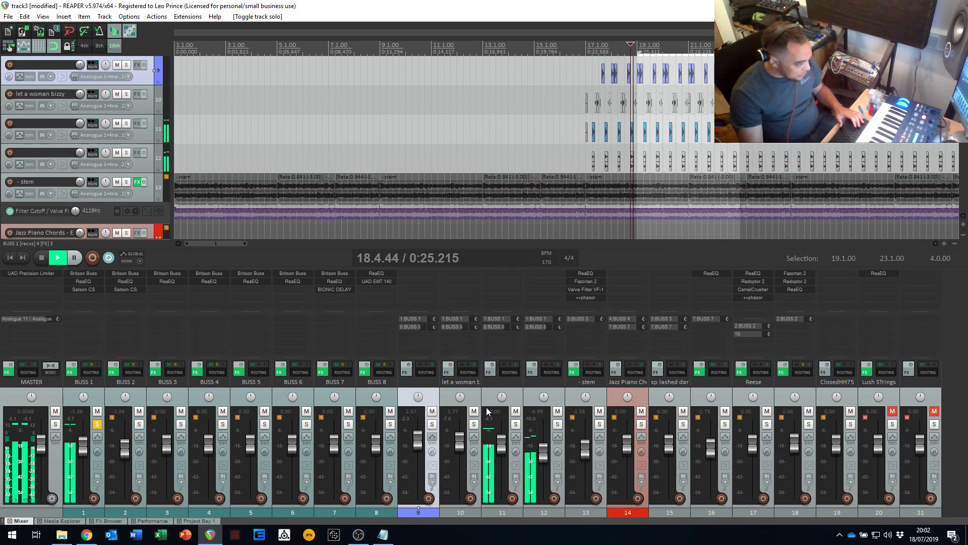
key("space")
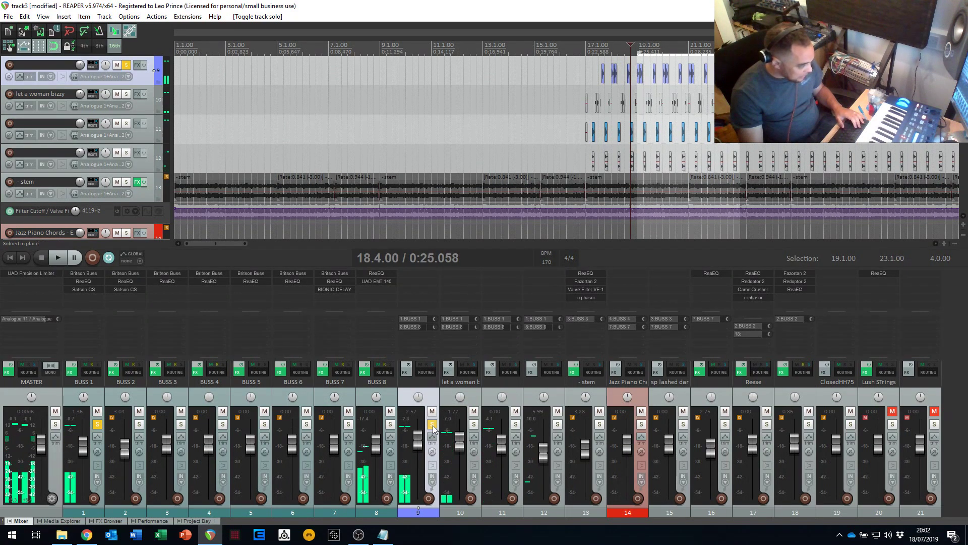
- Solo track 9 alongside BUSS 1 and mute BUSS 8 while auditioning the selected bars
left_click(432, 424)
key("space")
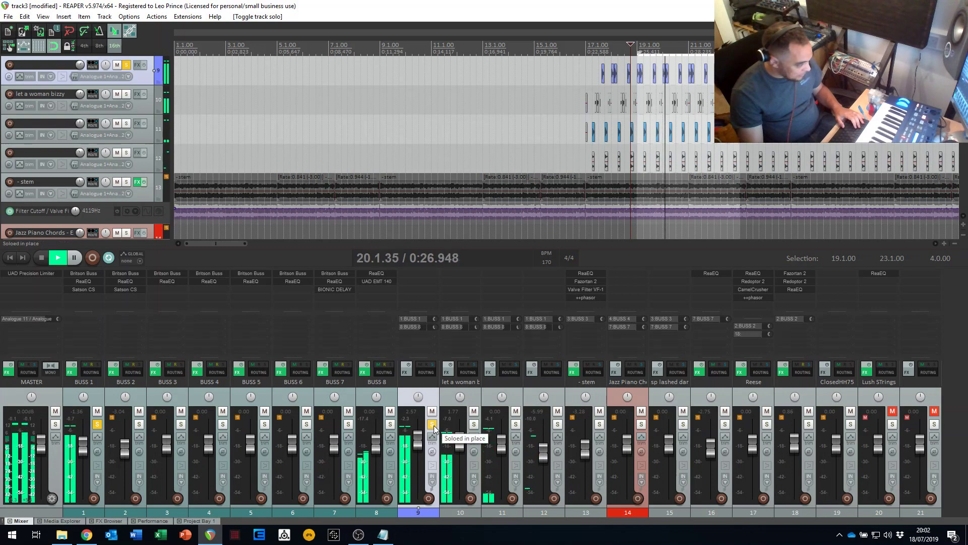
key("space")
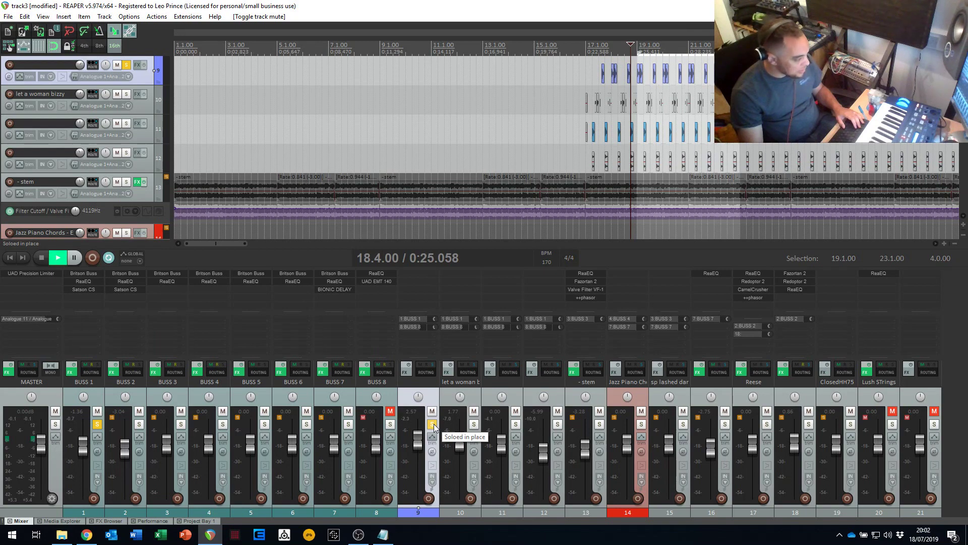
- Replay from 18.4.00 and switch the solo from track 9 to the "let a woman bizzy" track
key("space")
left_click(474, 424)
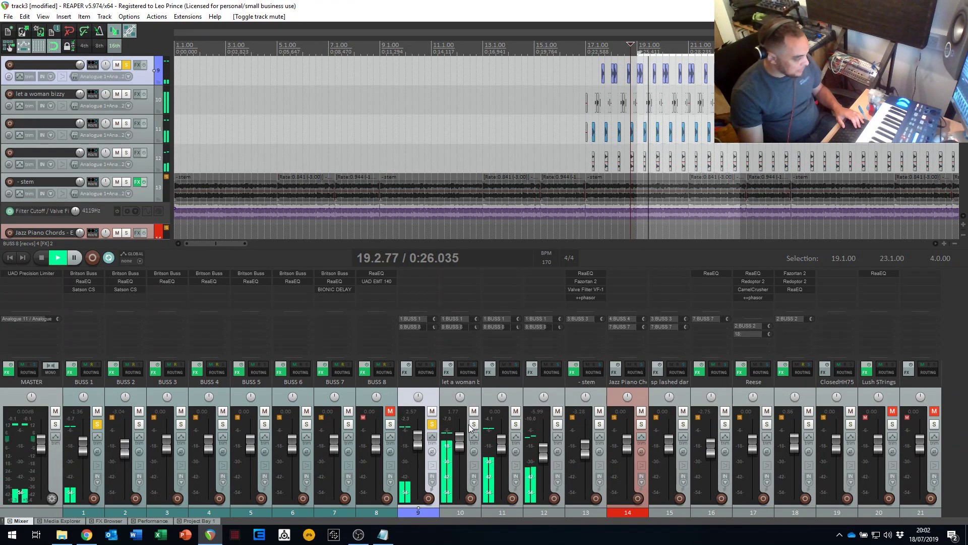
left_click(433, 424)
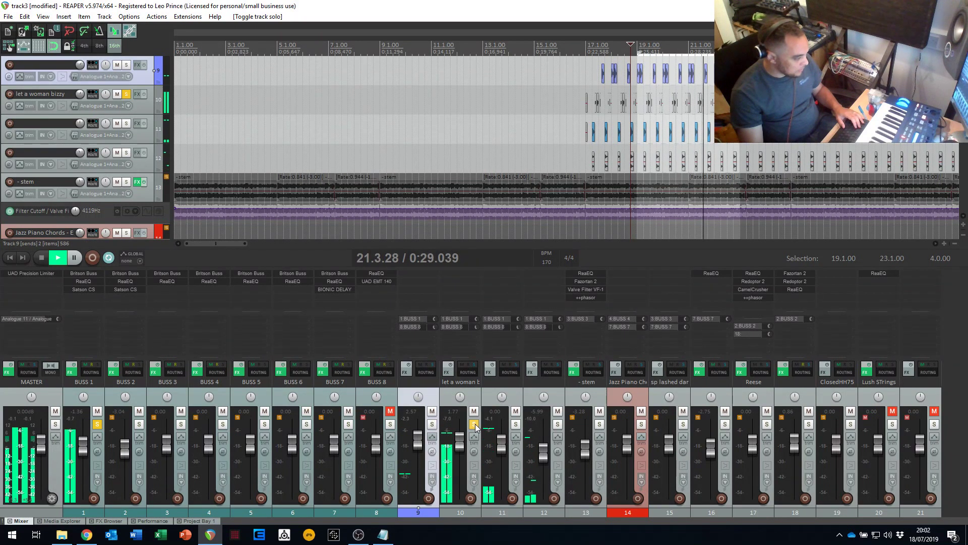
- Audition track 11 and track 12 in turn through the soloed BUSS 1, clearing each track's solo
left_click(474, 425)
left_click(516, 424)
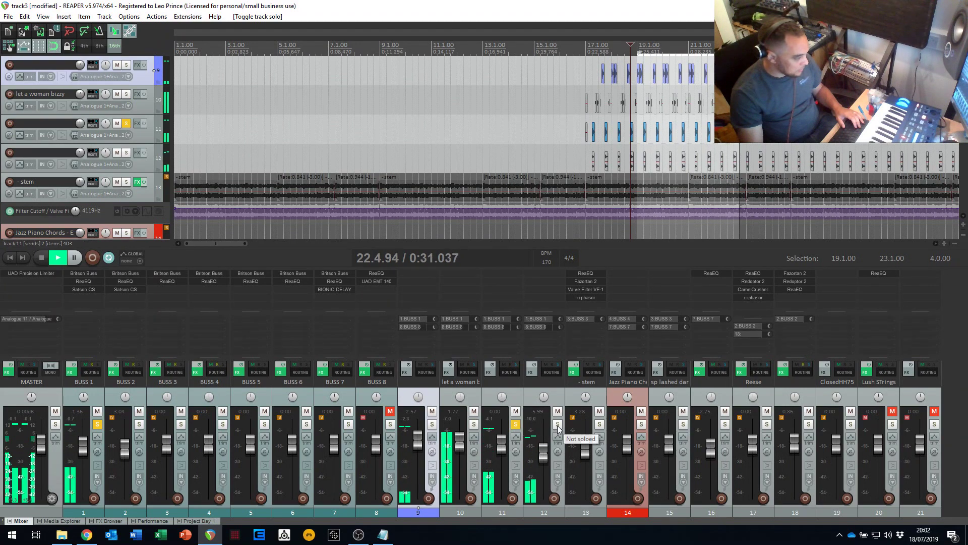
left_click(515, 424)
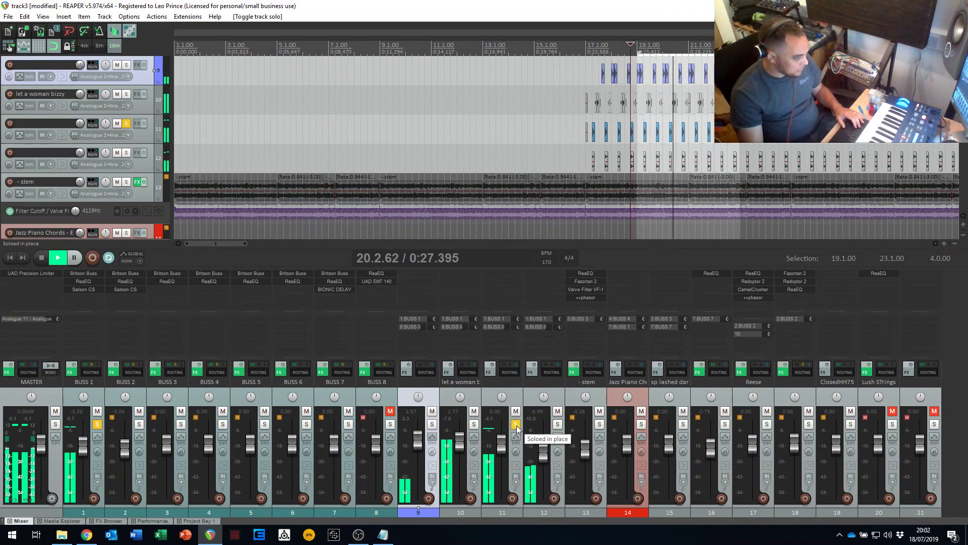
left_click(557, 424)
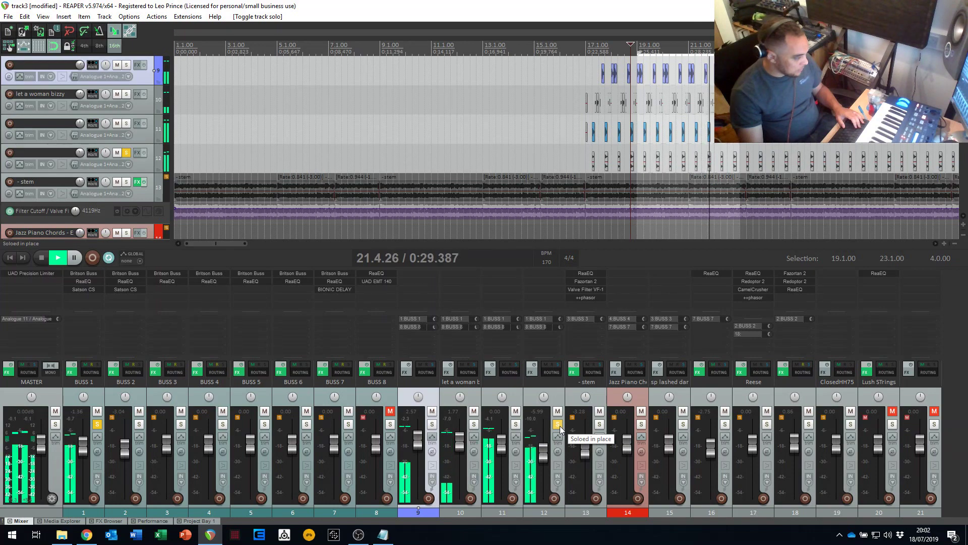
left_click(557, 424)
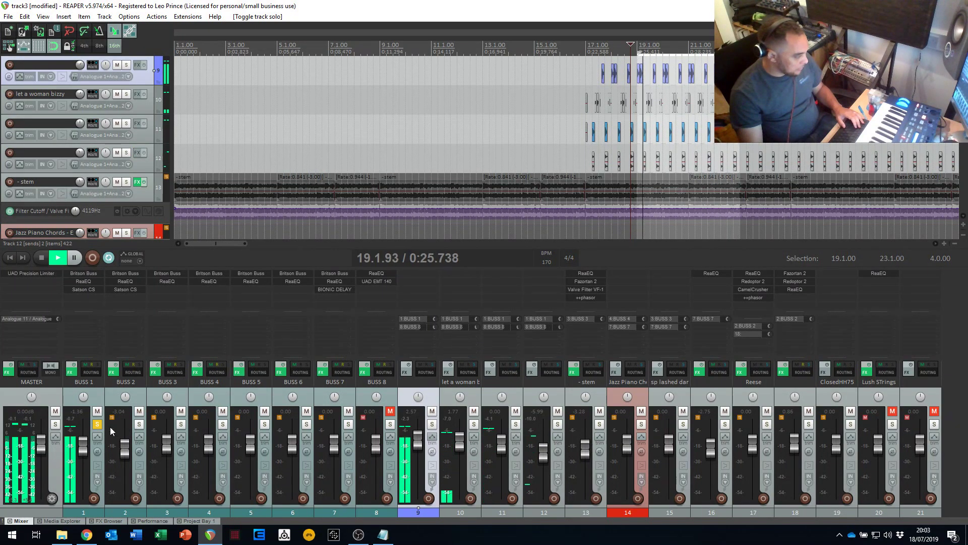
- Compare the drums with BUSS 8 unmuted and soloed against muted, and leave BUSS 8 unmuted and unsoloed
left_click(390, 411)
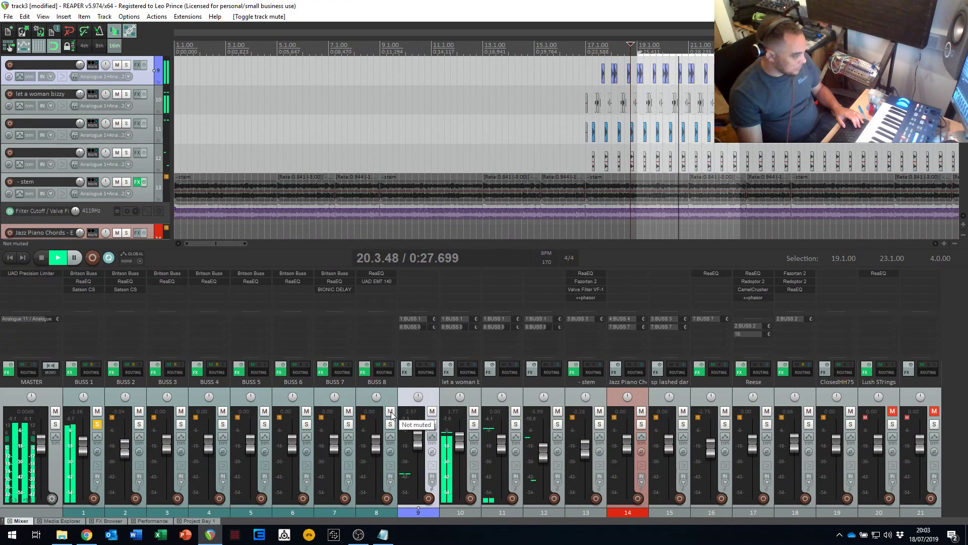
left_click(391, 425)
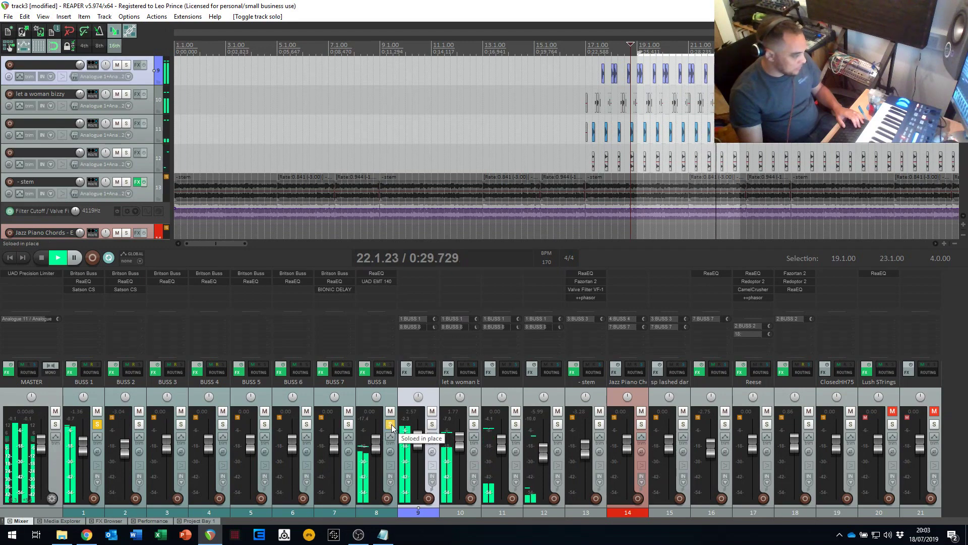
left_click(390, 411)
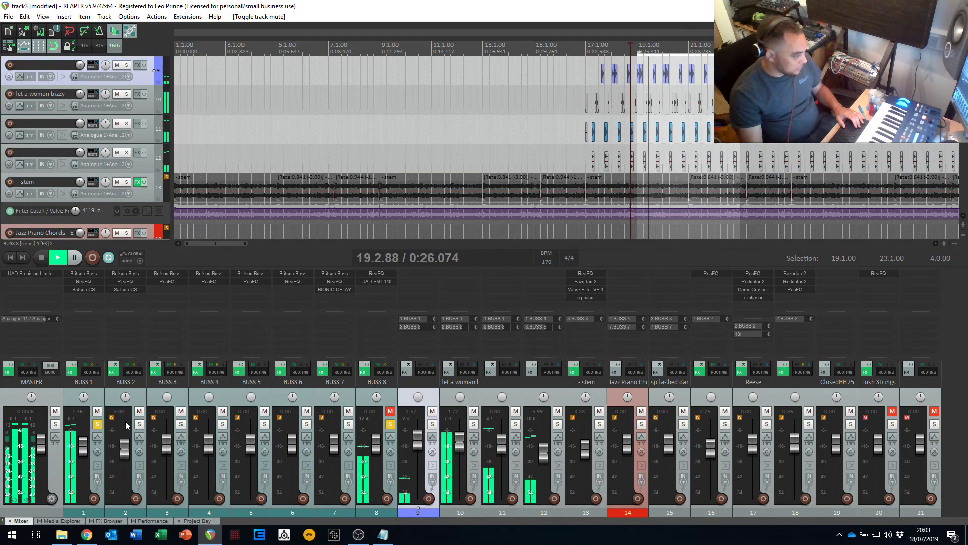
left_click(390, 424)
left_click(389, 412)
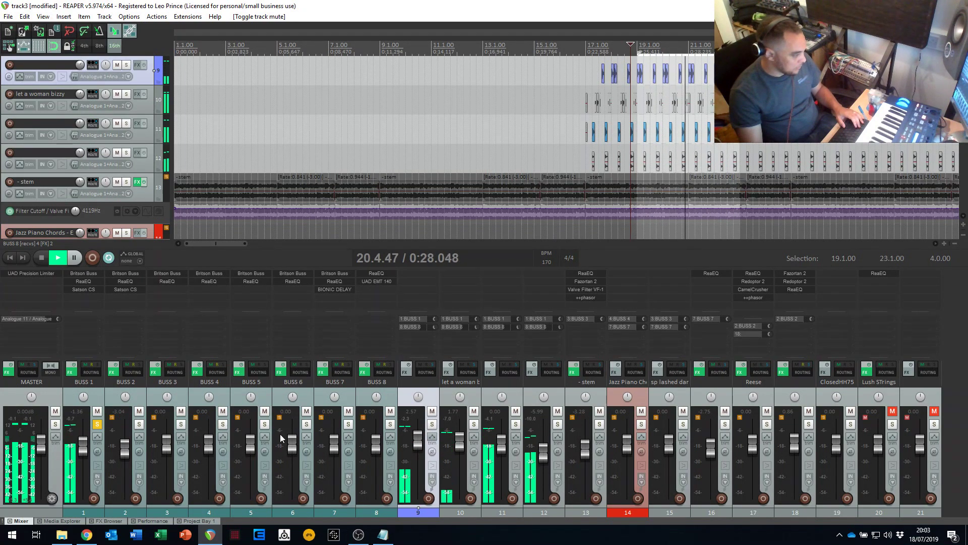
- Stop playback and place the edit cursor at 18.4.75, just ahead of the selected bars
key("space")
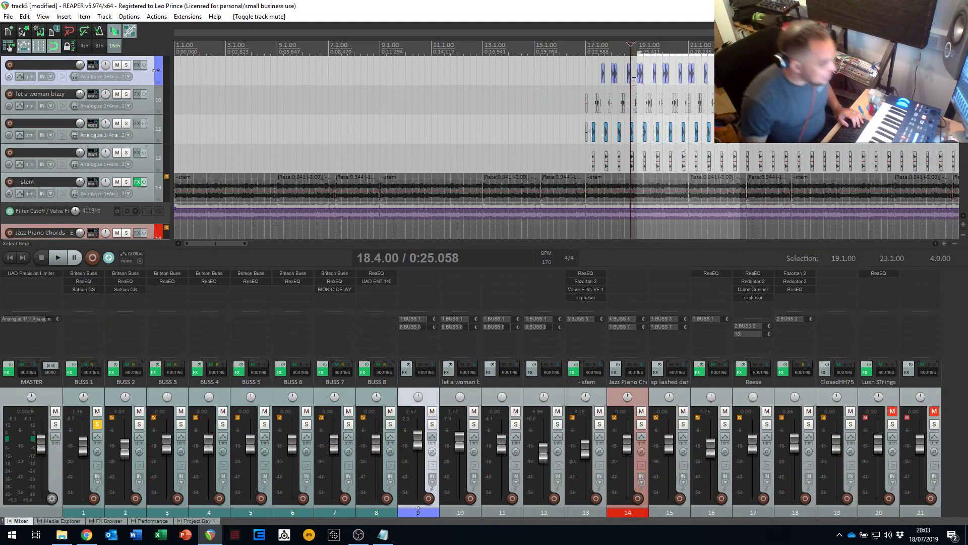
scroll(633, 81, "up", 5)
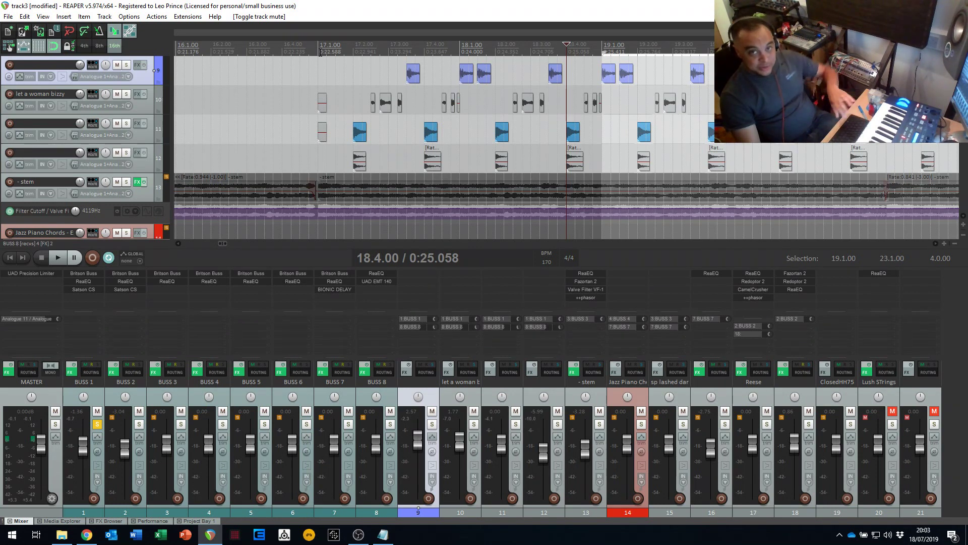
left_click(320, 51)
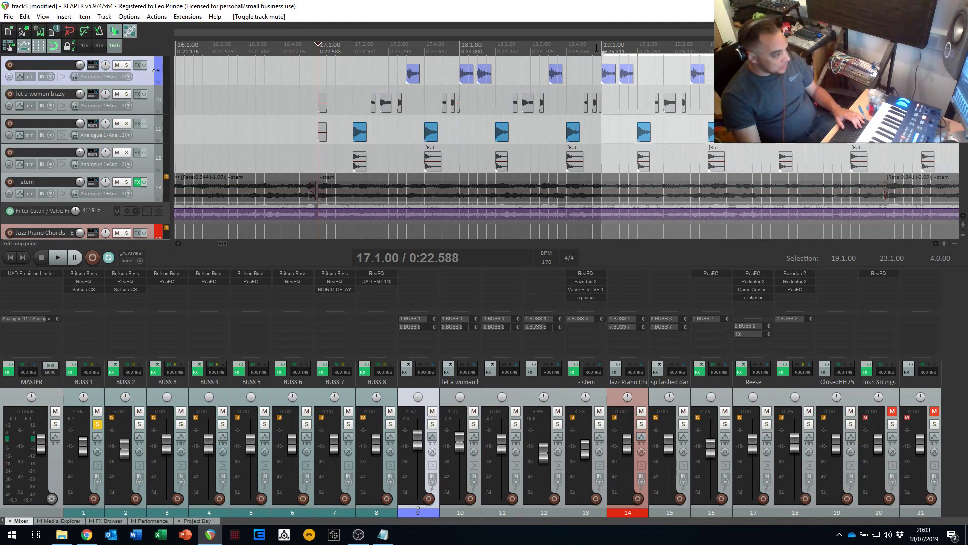
left_click(593, 48)
key("space")
key("space")
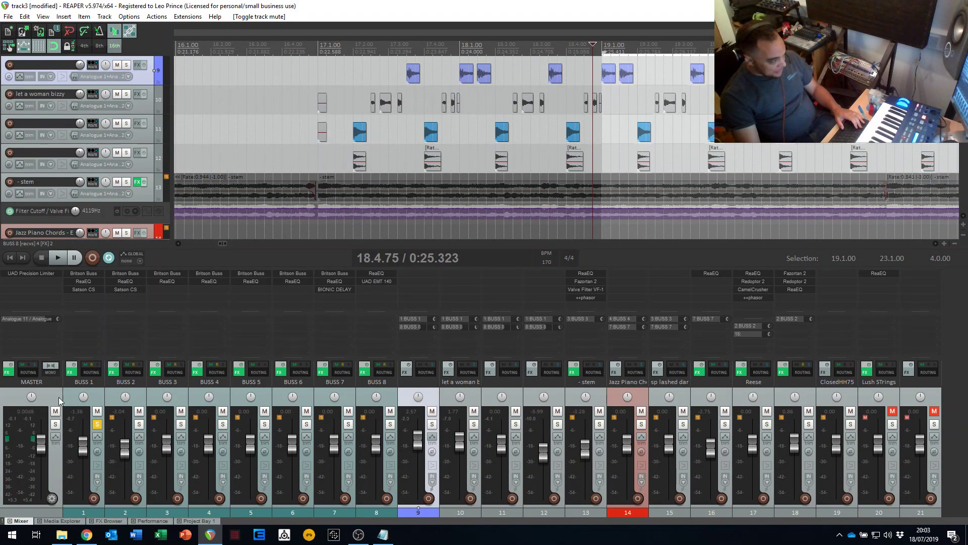
- Mute and unsolo BUSS 1, and briefly play from 18.4.75 to hear the mix without it
left_click(98, 413)
left_click(97, 424)
key("space")
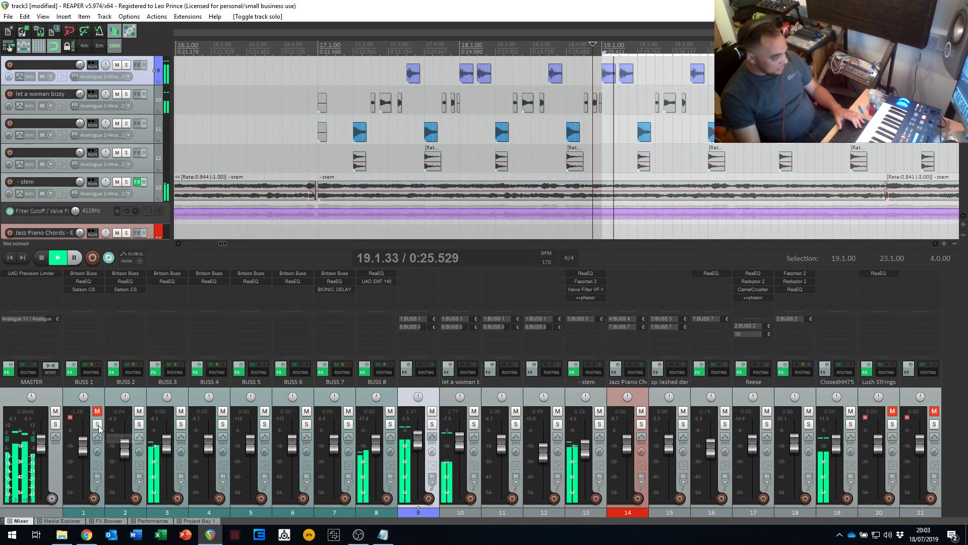
key("space")
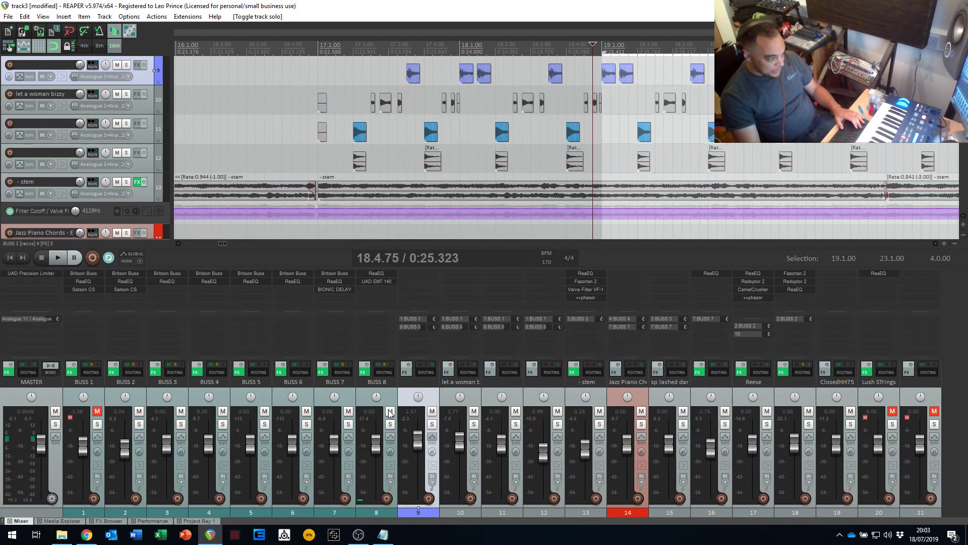
- Listen repeatedly from 18.4.75 with BUSS 1 unmuted and soloed
key("space")
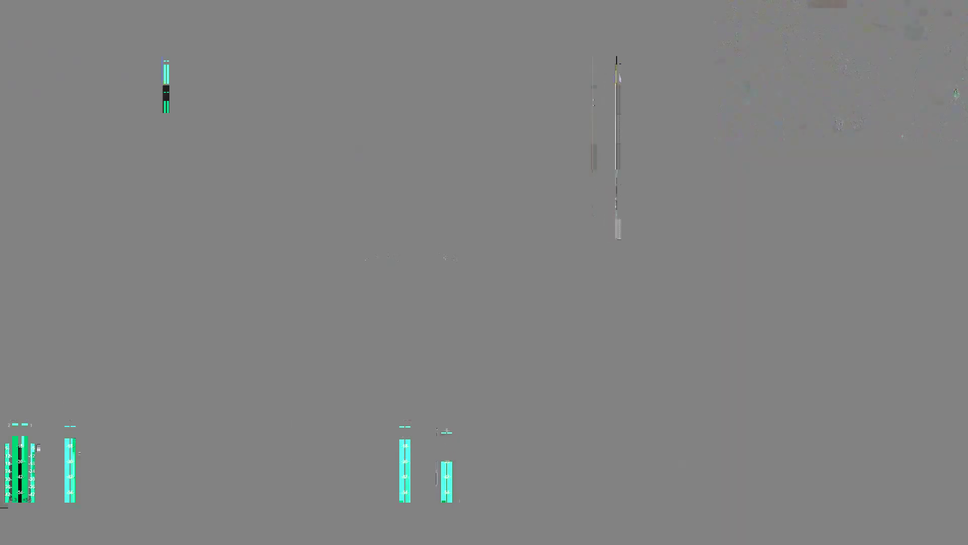
key("space")
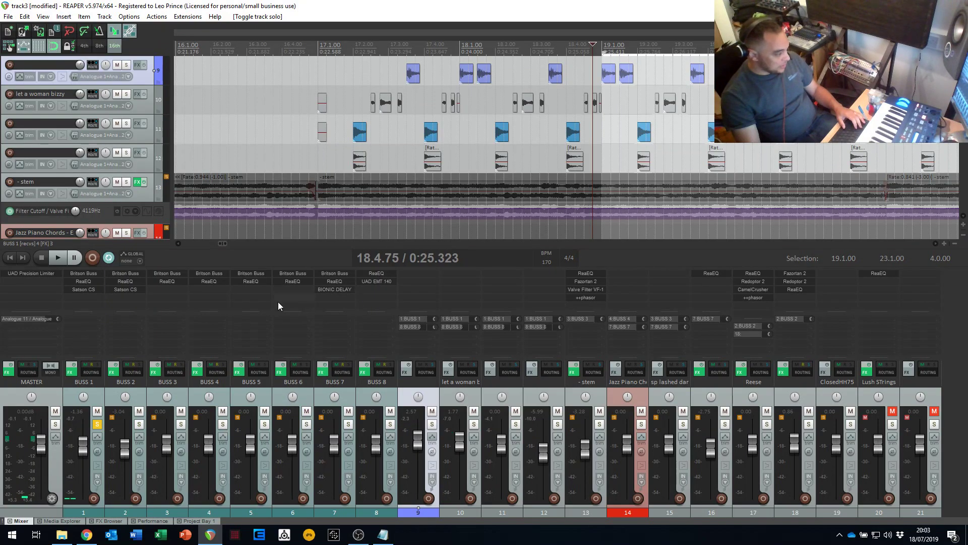
key("space")
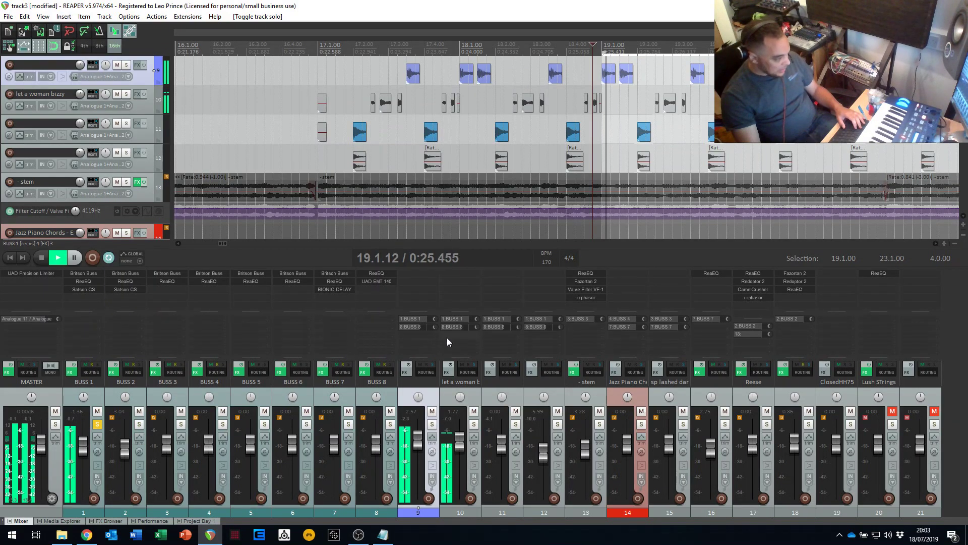
key("space")
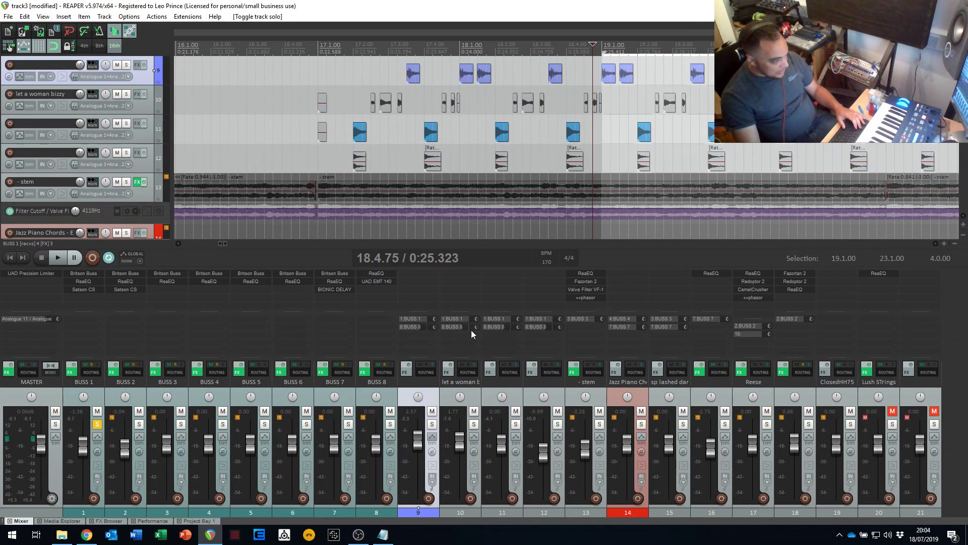
- Switch the solo from BUSS 1 to BUSS 8 and listen to it from 18.4.75
left_click(98, 424)
left_click(390, 424)
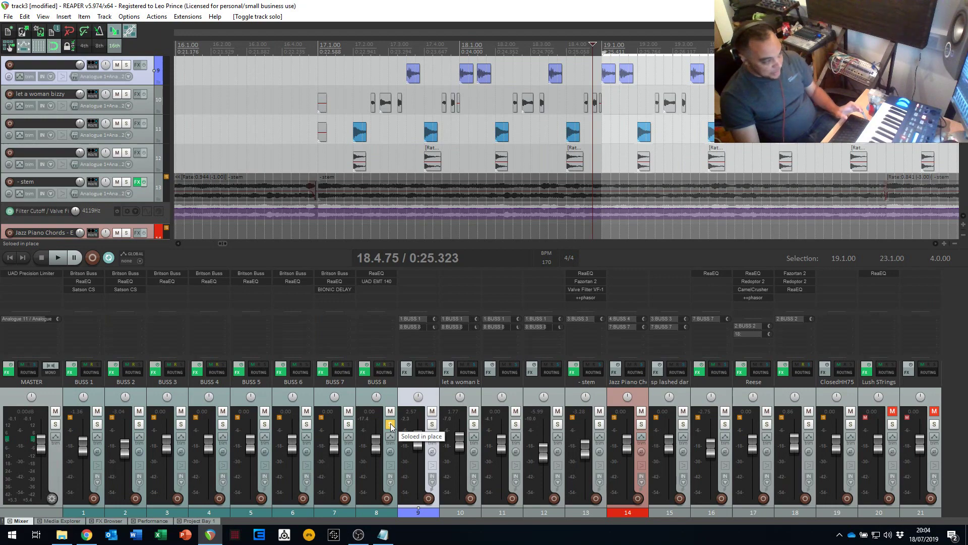
key("space")
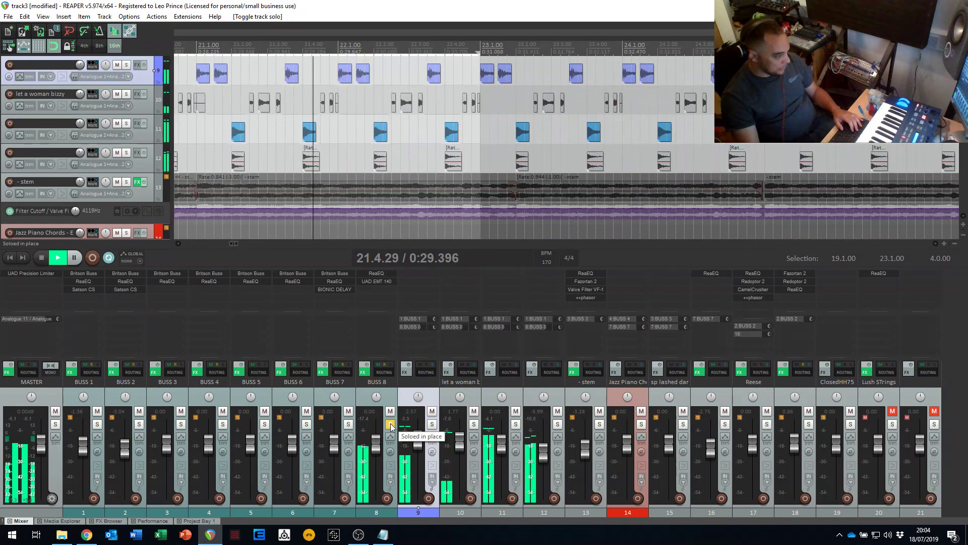
key("space")
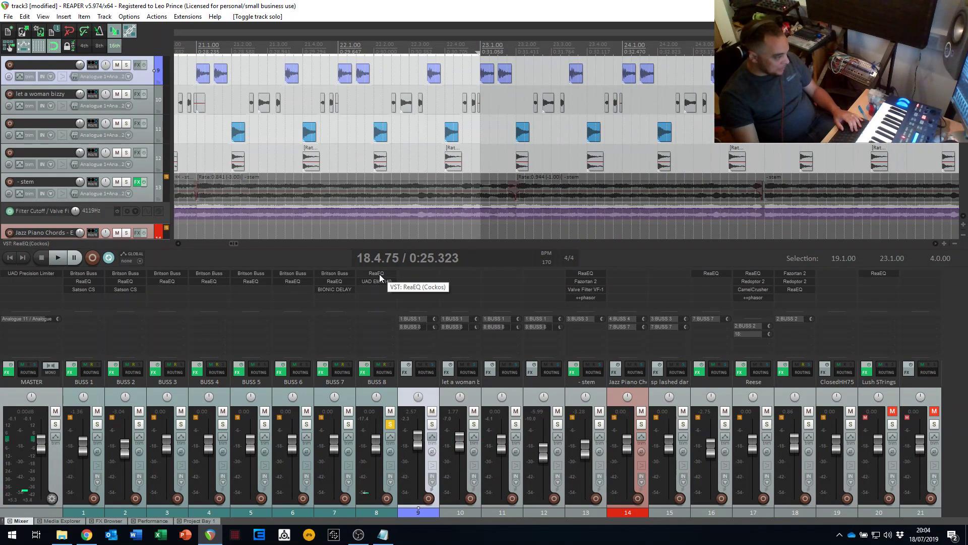
- Open the ReaEQ on BUSS 8, inspect its high-pass band, and close the plugin window
left_click(380, 274)
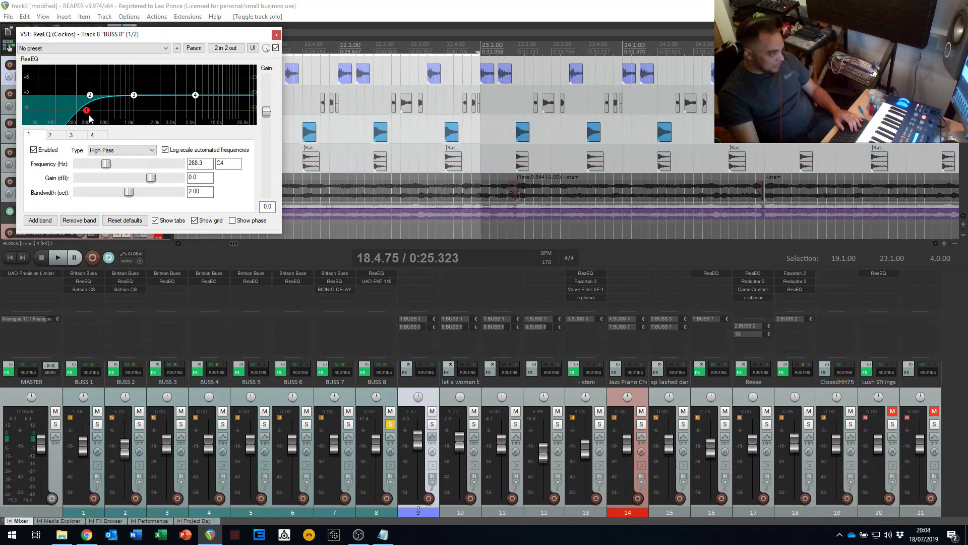
left_click_drag(142, 36, 186, 45)
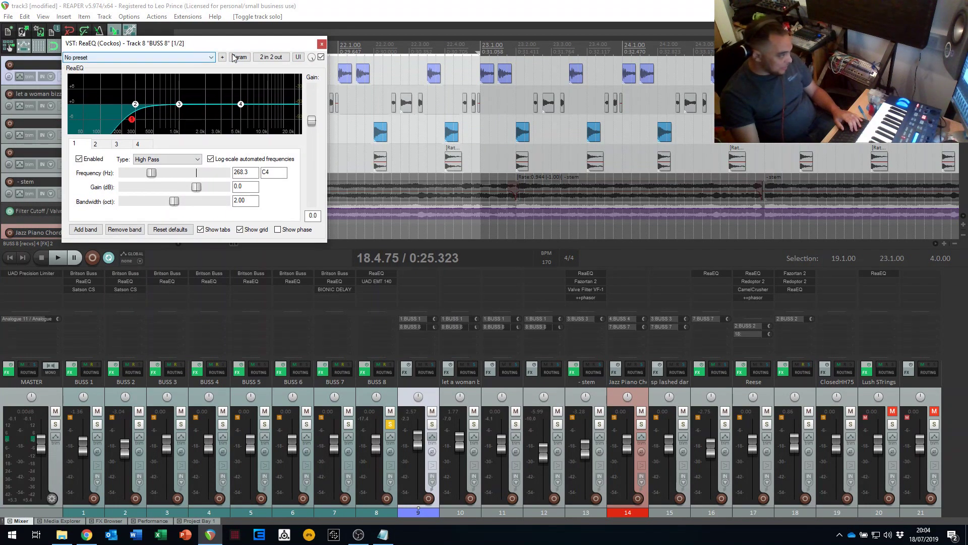
left_click(321, 43)
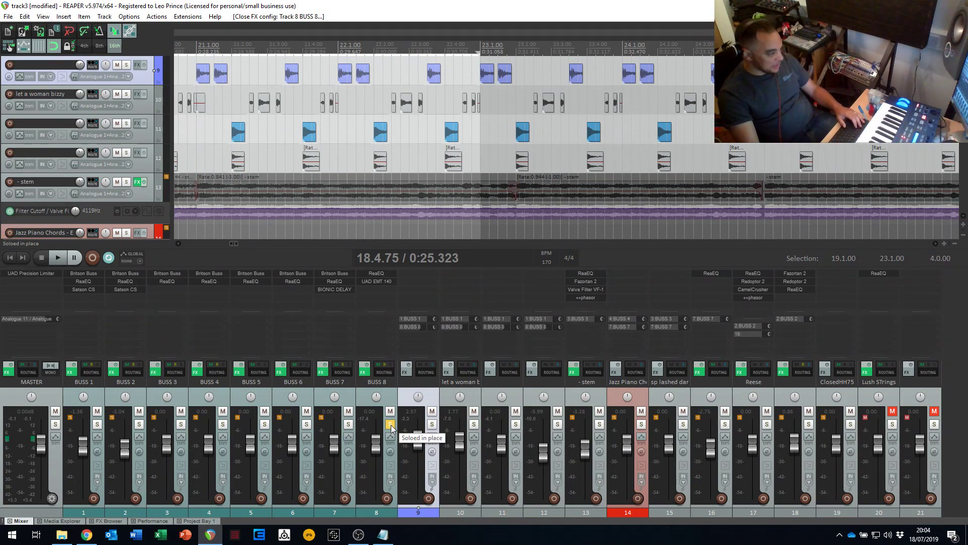
- Play BUSS 1 and BUSS 8 soloed together from 18.4.75, and clear both solos after stopping
left_click(98, 429)
key("space")
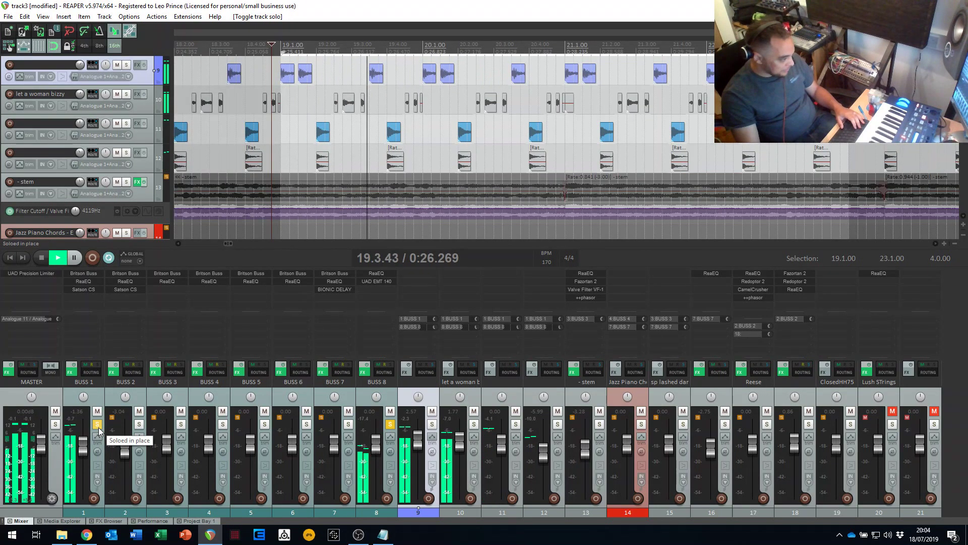
left_click(391, 426)
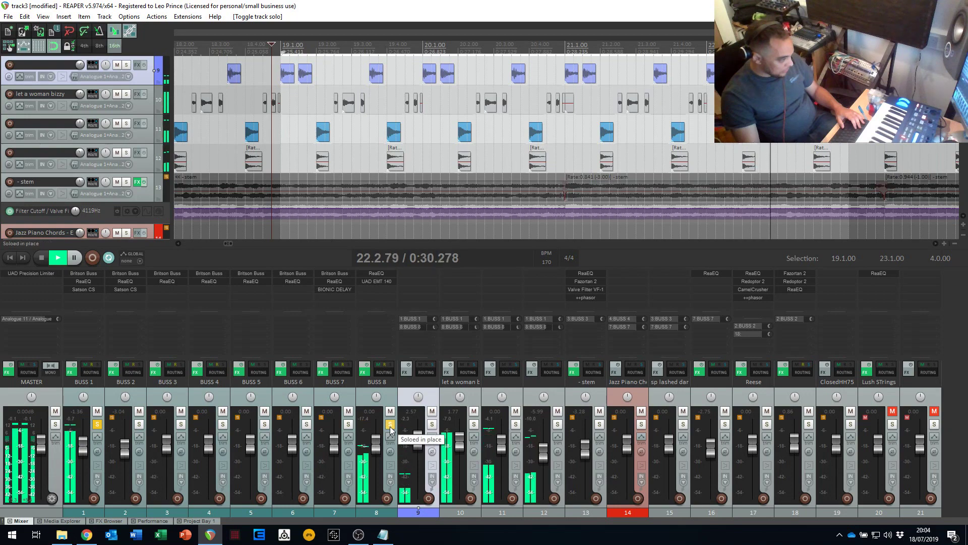
key("space")
left_click(98, 425)
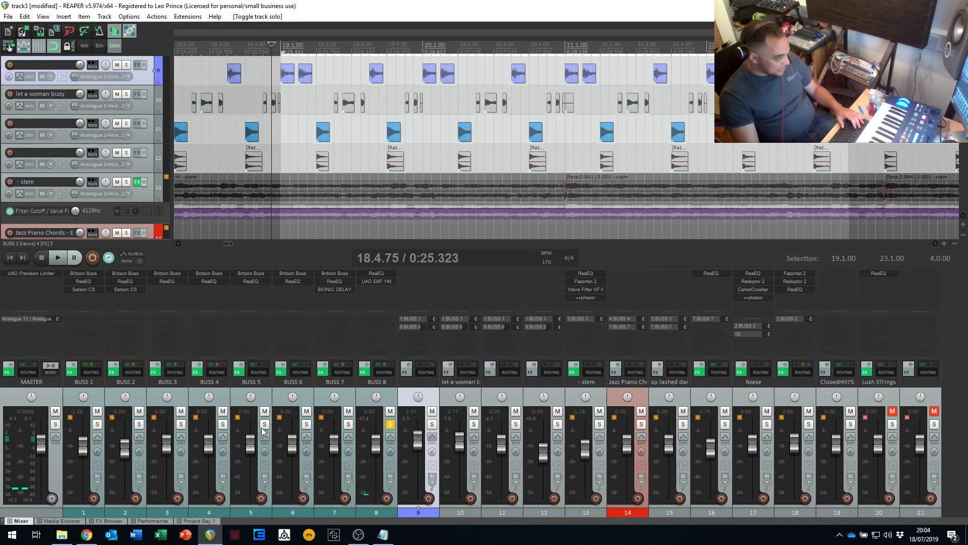
left_click(390, 424)
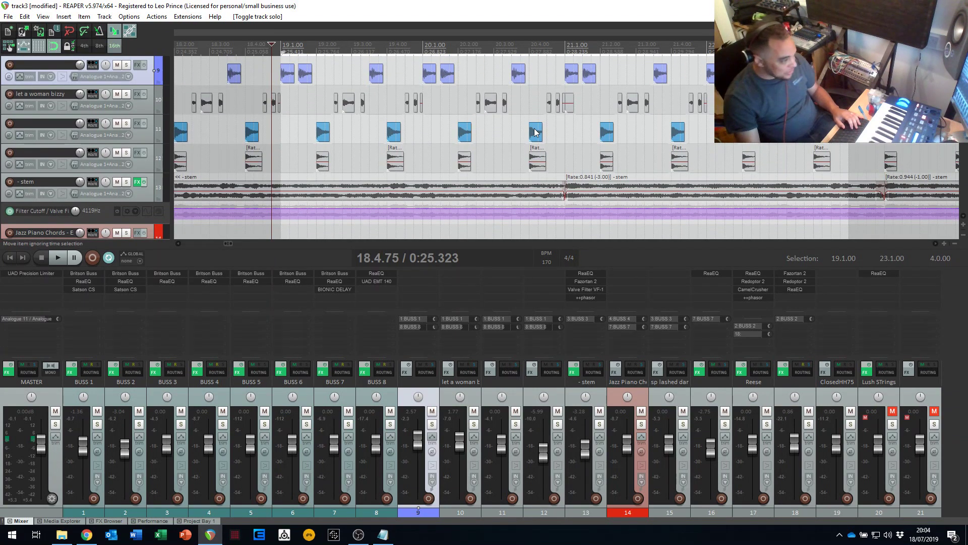
- Move the edit cursor to 64.3.00, just before the Reese items begin
scroll(535, 133, "down", 3)
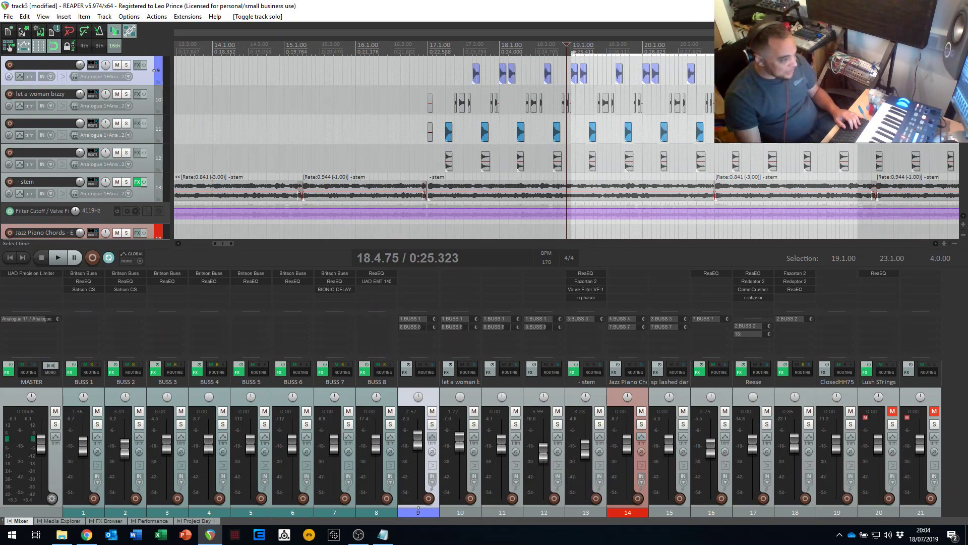
scroll(831, 149, "down", 2)
scroll(831, 150, "up", 2)
scroll(486, 186, "down", 3)
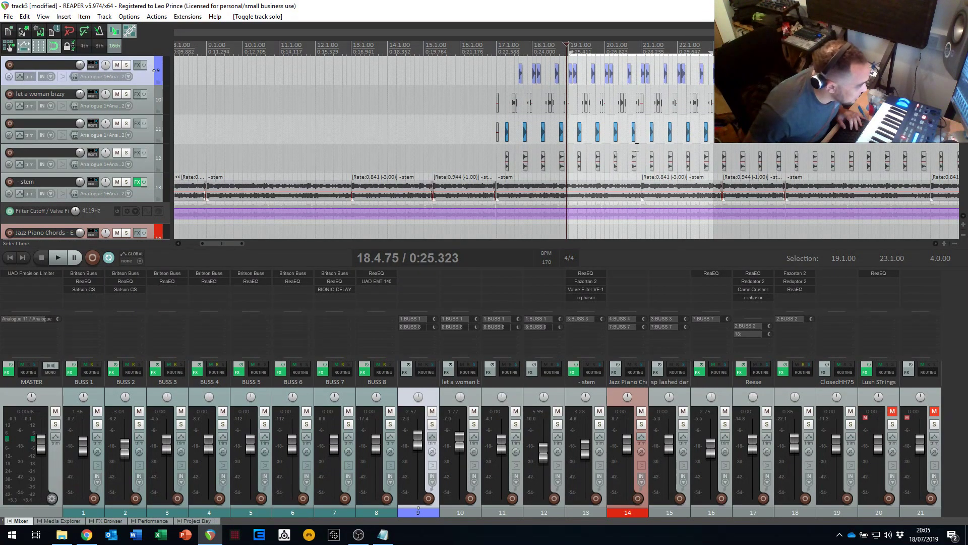
scroll(564, 165, "down", 3)
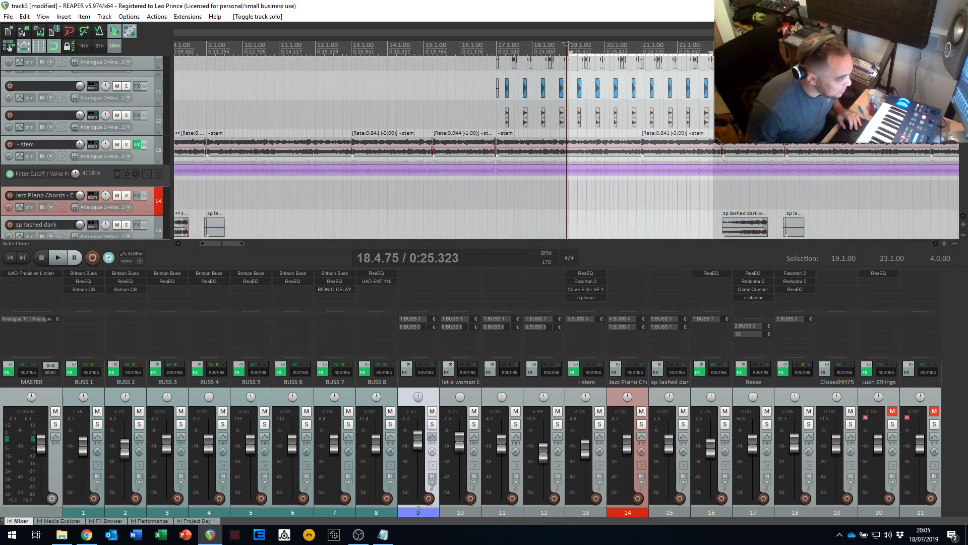
scroll(564, 164, "down", 4)
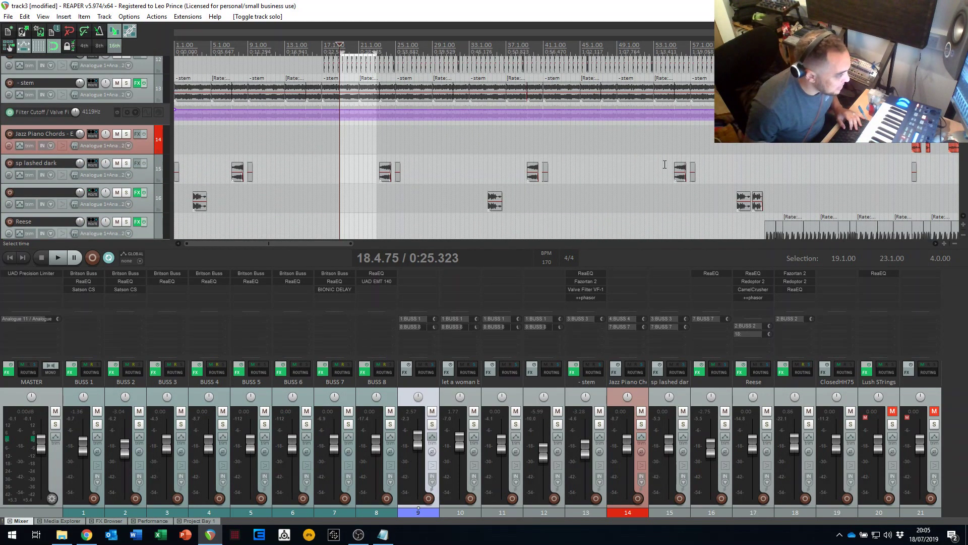
left_click(760, 135)
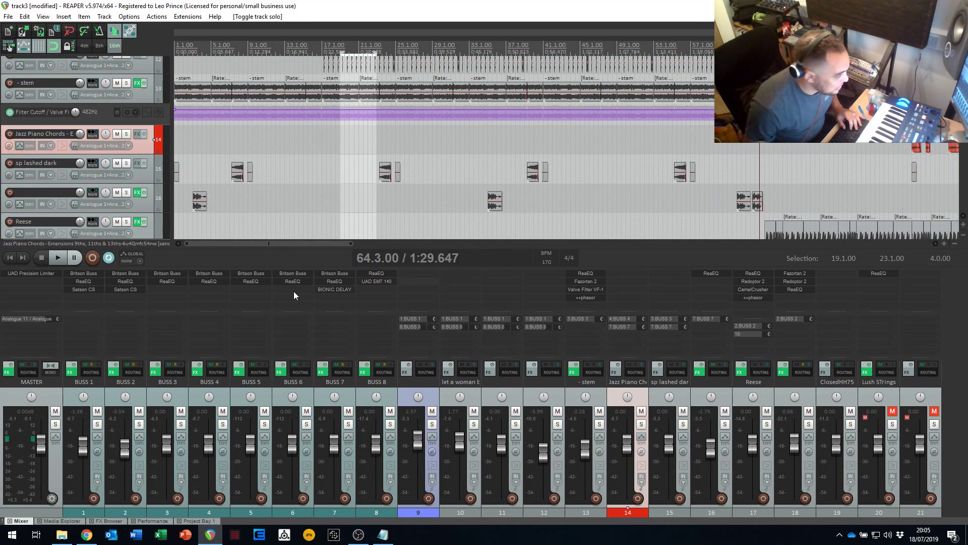
- Solo BUSS 2, play from 64.3.00, and bring the Reese track's lanes into view
left_click(140, 426)
key("space")
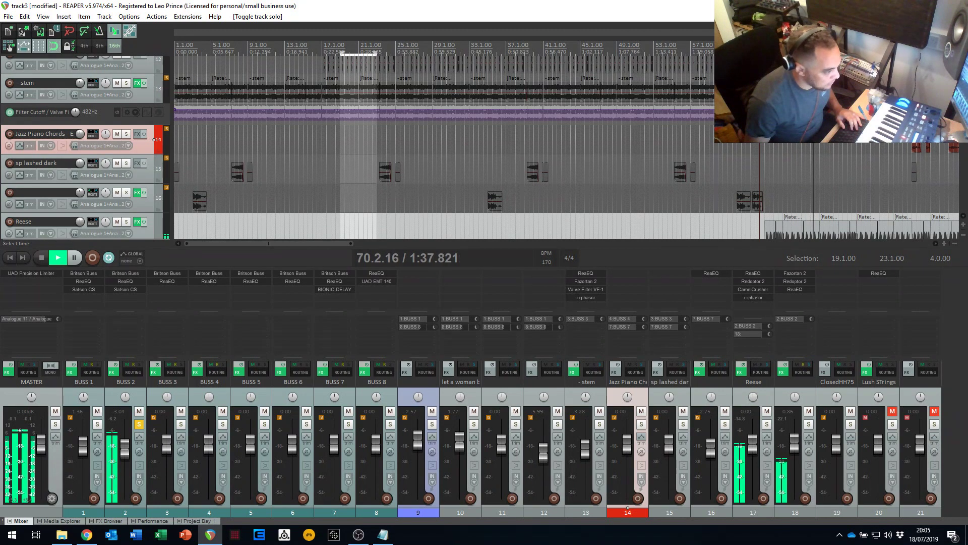
left_click_drag(963, 114, 963, 135)
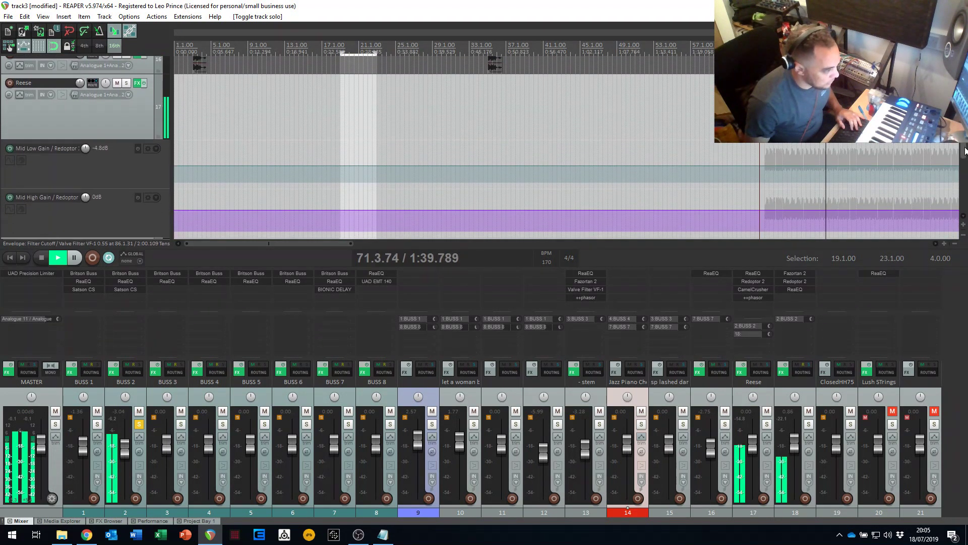
- Stop the BUSS 2 audition, solo the Reese track during playback from 64.3.00, and clear the BUSS 2 solo
key("space")
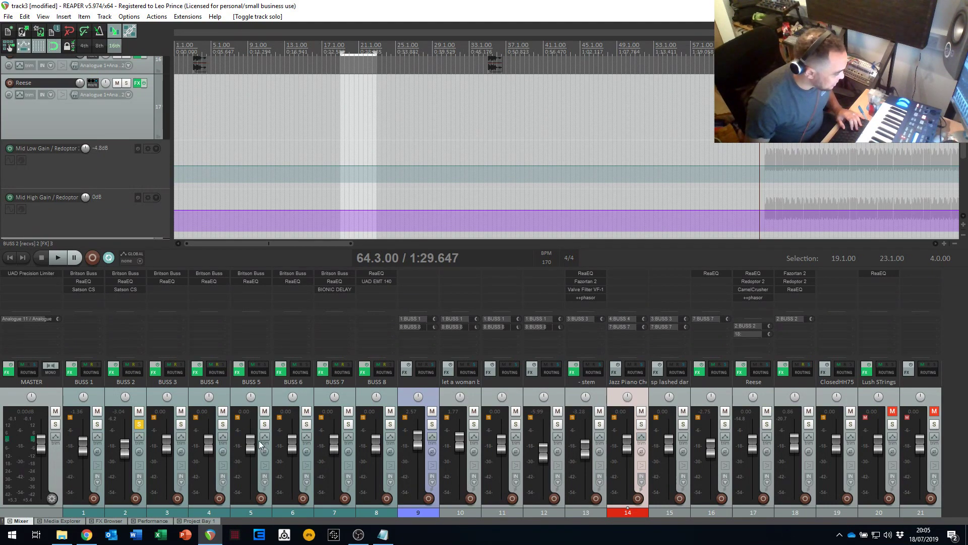
left_click(767, 424)
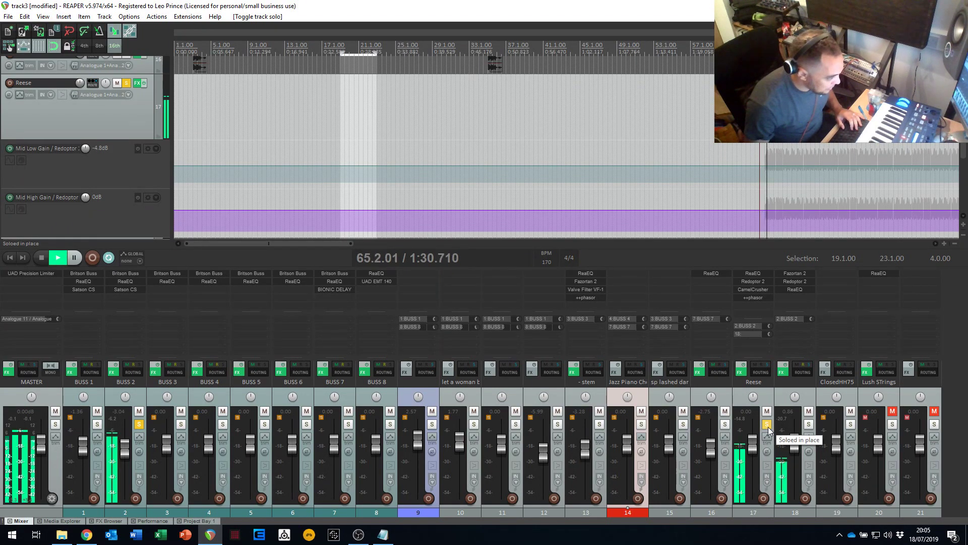
left_click(809, 424)
left_click(809, 425)
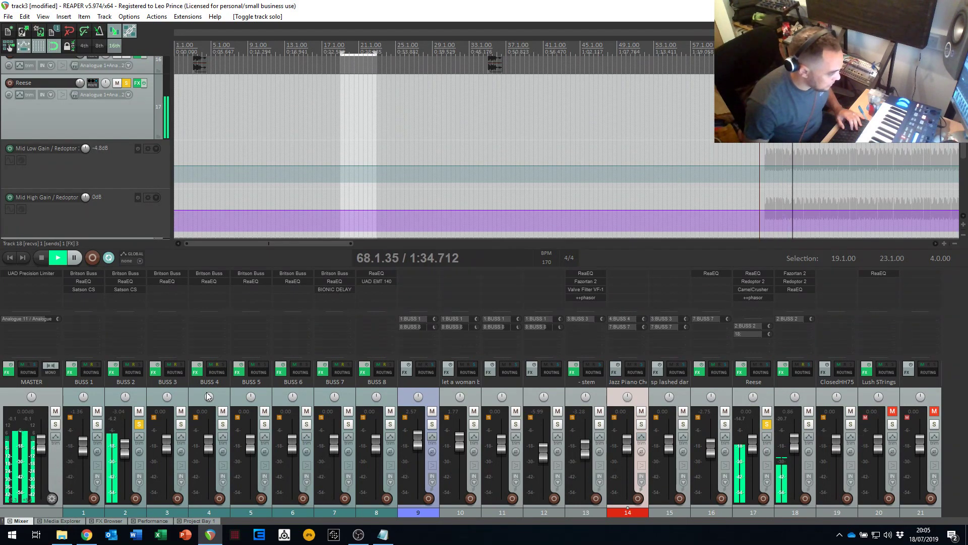
left_click(140, 424)
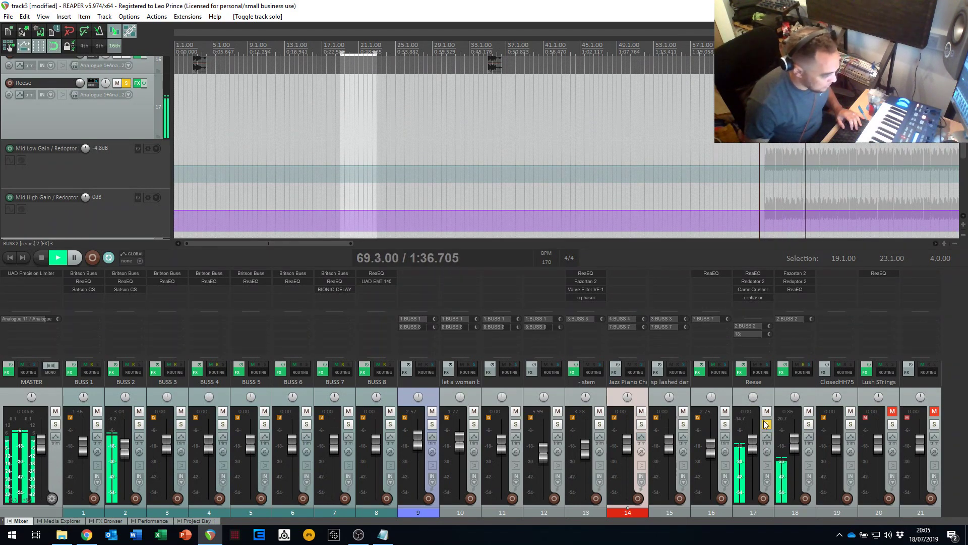
- Solo track 18 alongside the Reese, replay from 64.3.00, and unsolo the Reese to hear track 18 alone
key("space")
left_click(809, 425)
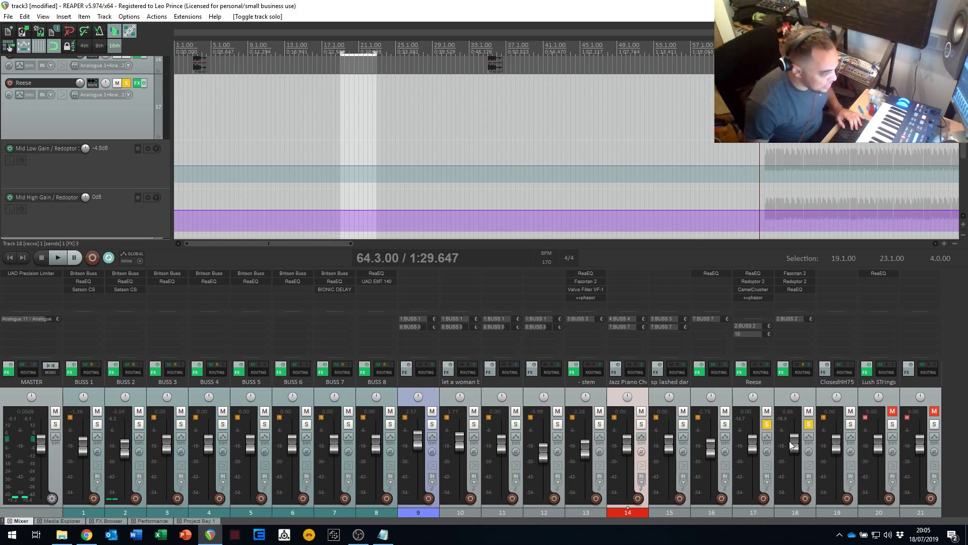
key("space")
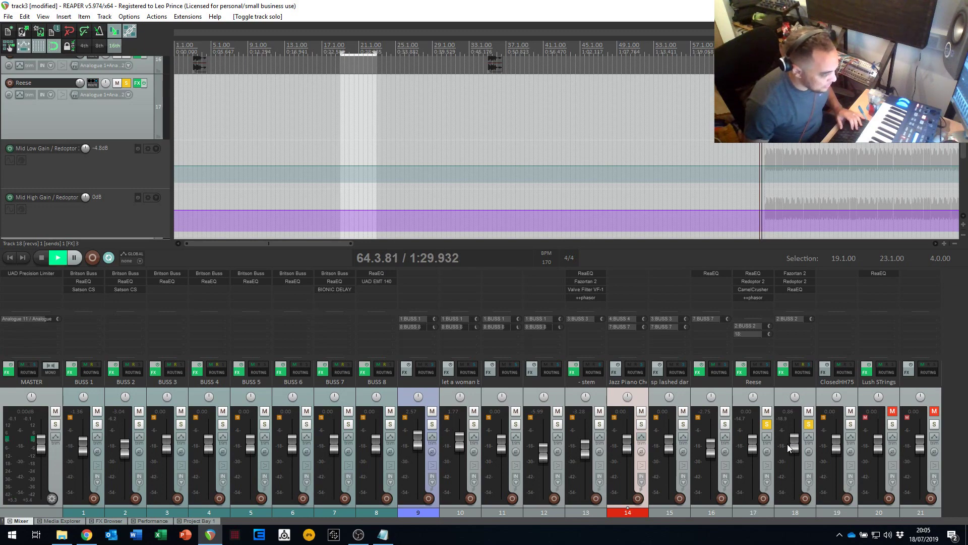
left_click(766, 426)
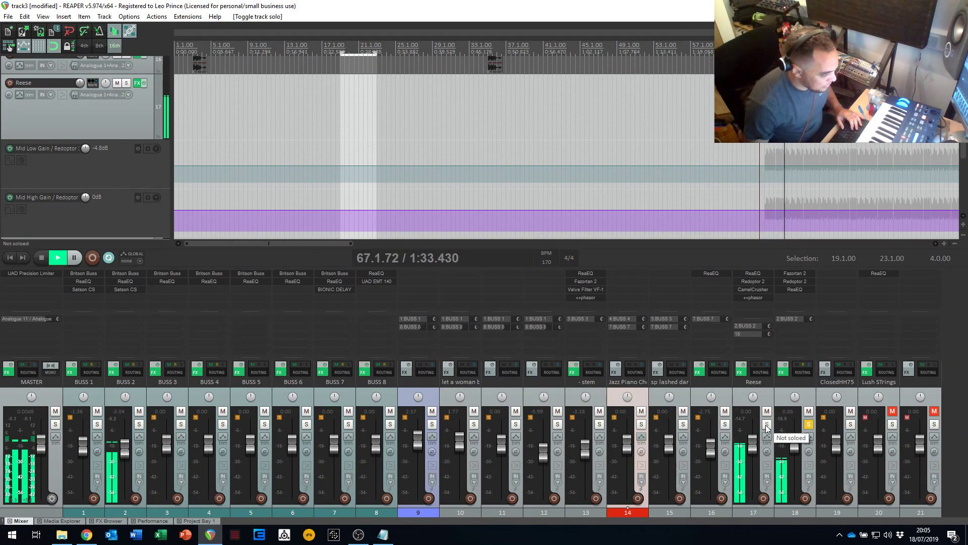
key("space")
- Solo the Reese again, adjust track 18's volume fader while both play, and clear the Reese solo after stopping
left_click(767, 424)
key("space")
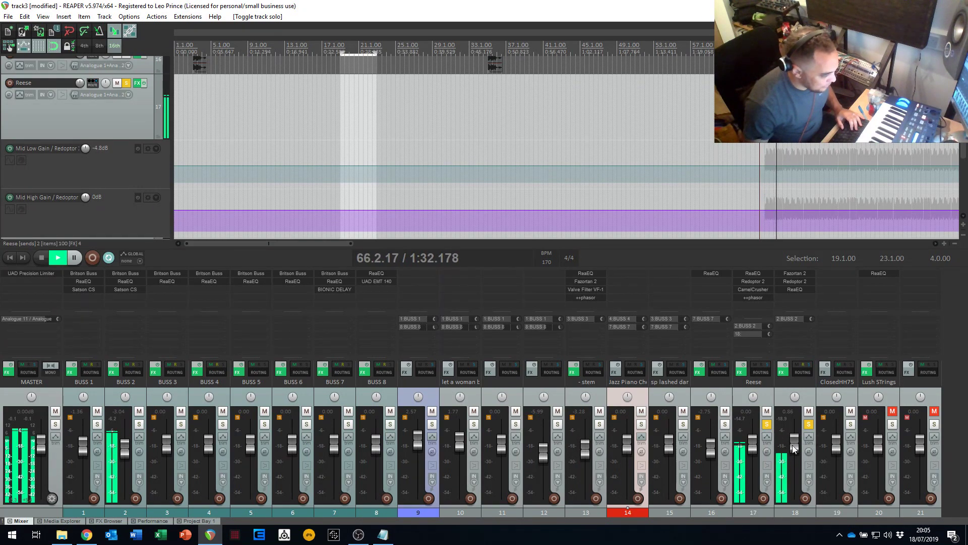
mouse_move(794, 447)
left_mouse_down()
mouse_move(794, 425)
mouse_move(794, 445)
left_mouse_up()
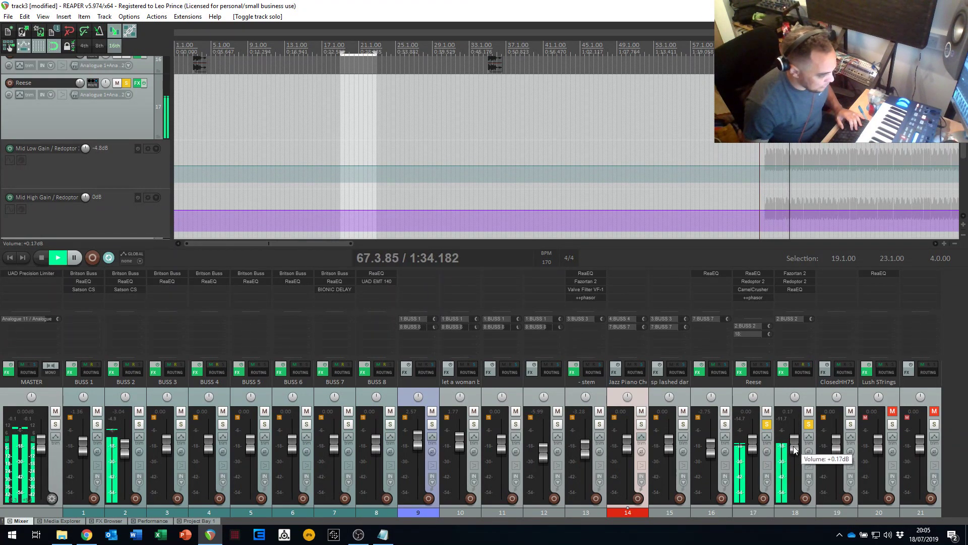
key("space")
left_click(768, 424)
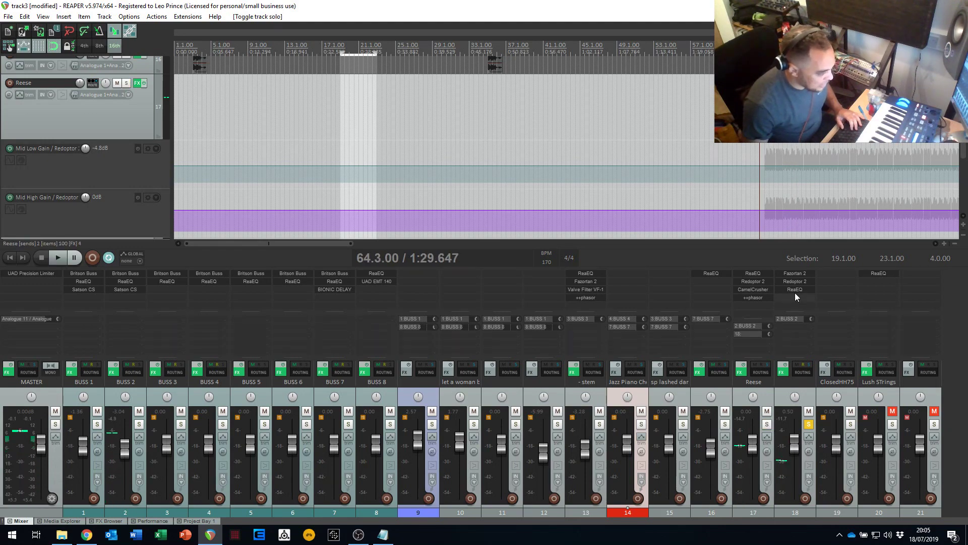
- Open the ReaEQ on track 18, inspect its low-shelf band, and close the plugin window
left_click(794, 289)
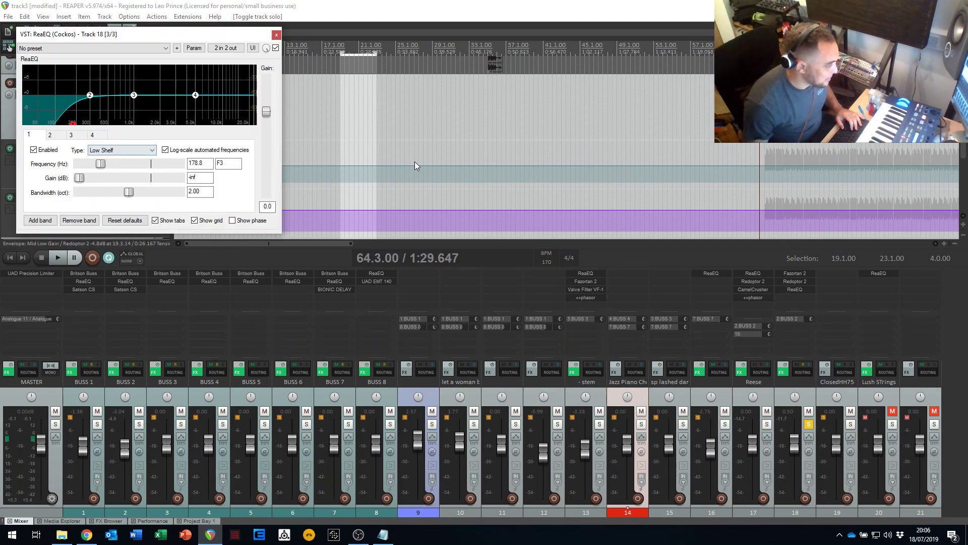
left_click_drag(169, 35, 334, 56)
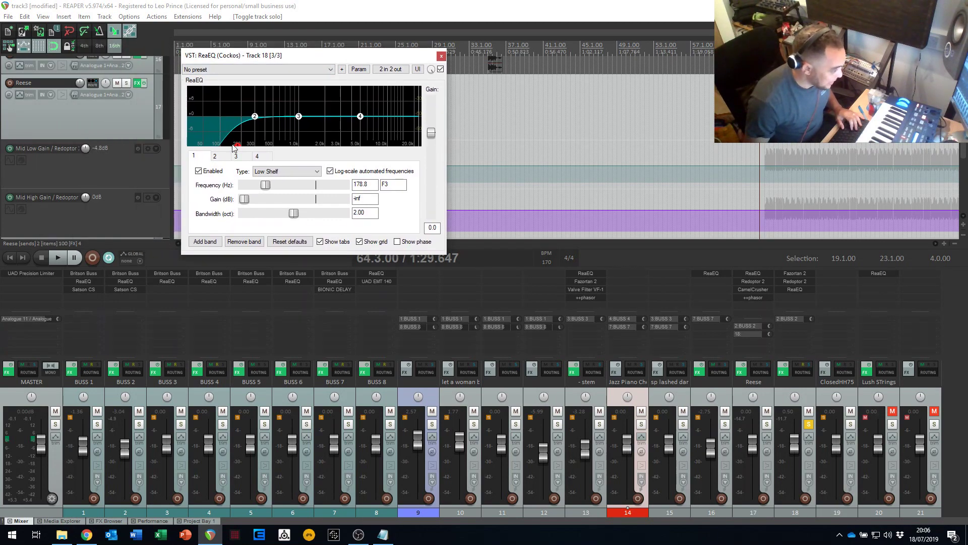
left_click(440, 56)
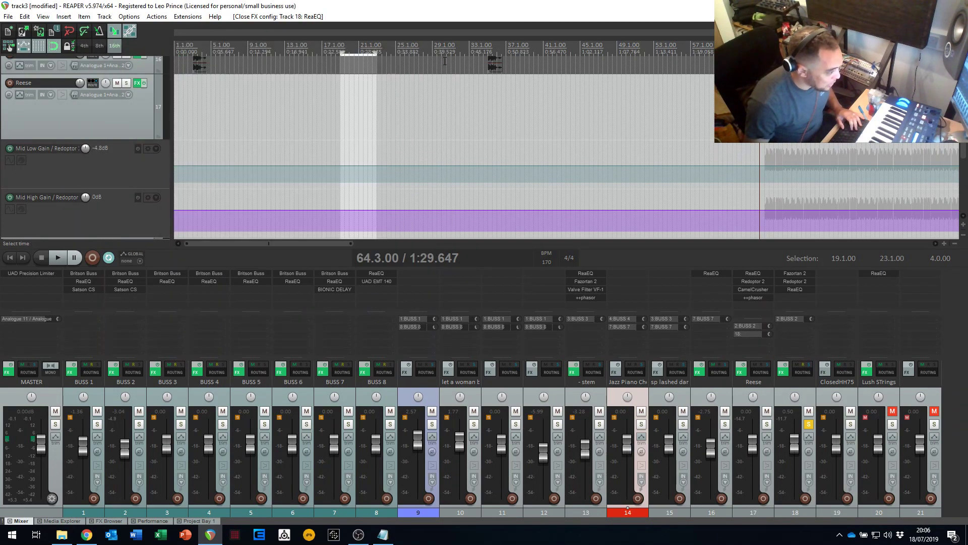
- Open Redoptor 2 and Fazortan 2 on track 18 and arrange their windows so both can be reached
left_click(798, 281)
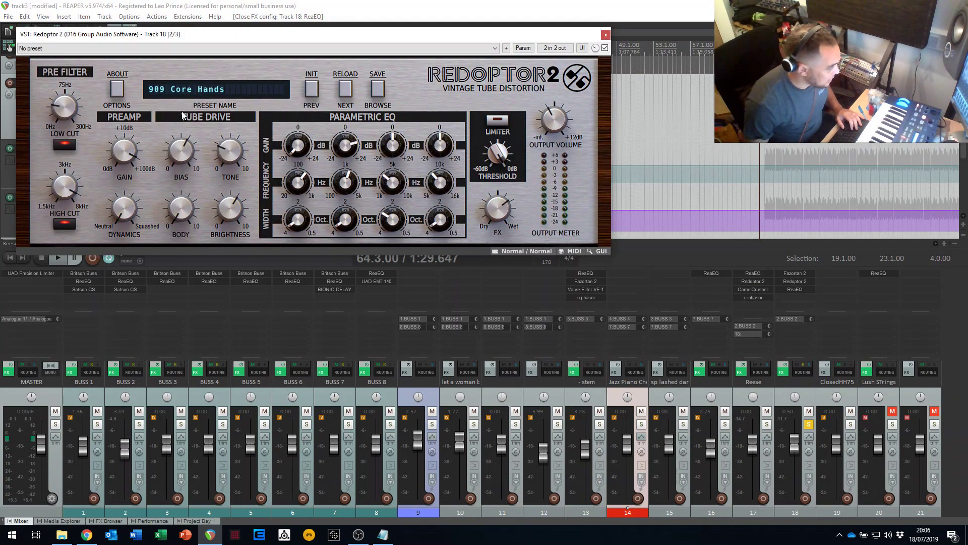
left_click(795, 274)
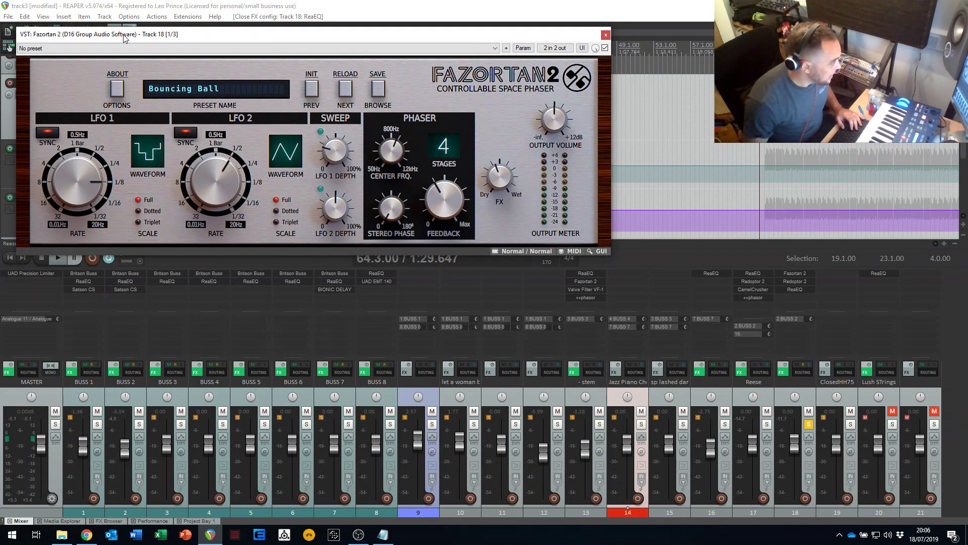
left_click_drag(124, 35, 157, 157)
left_click_drag(197, 34, 180, 35)
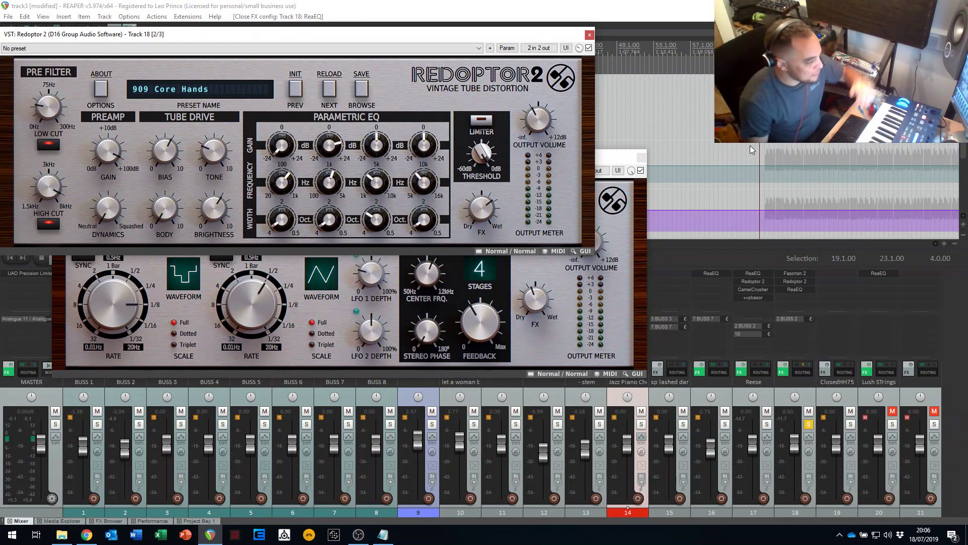
- Set the time selection from 65.1.00 to 73.1.00 and play with the Reese soloed alongside track 18
left_click_drag(765, 64, 843, 63)
key("space")
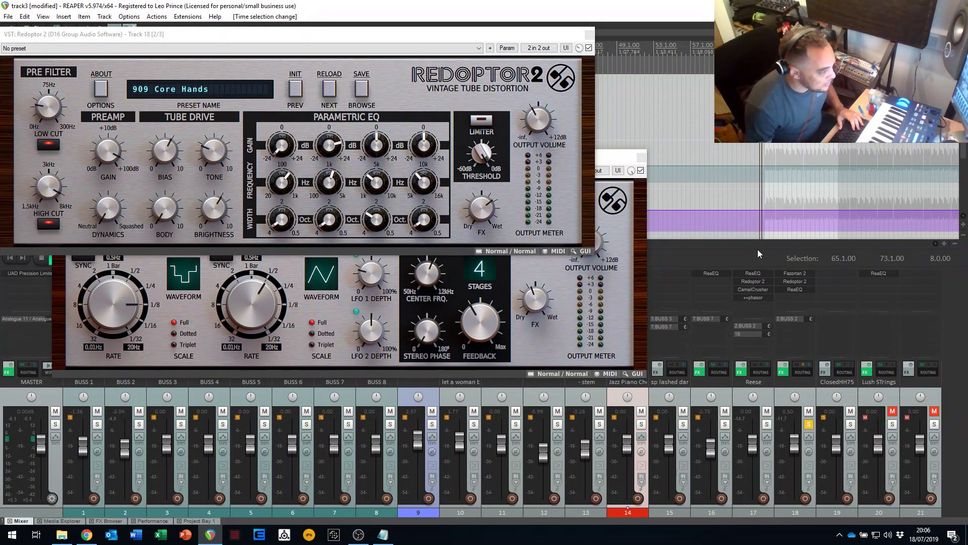
left_click(767, 425)
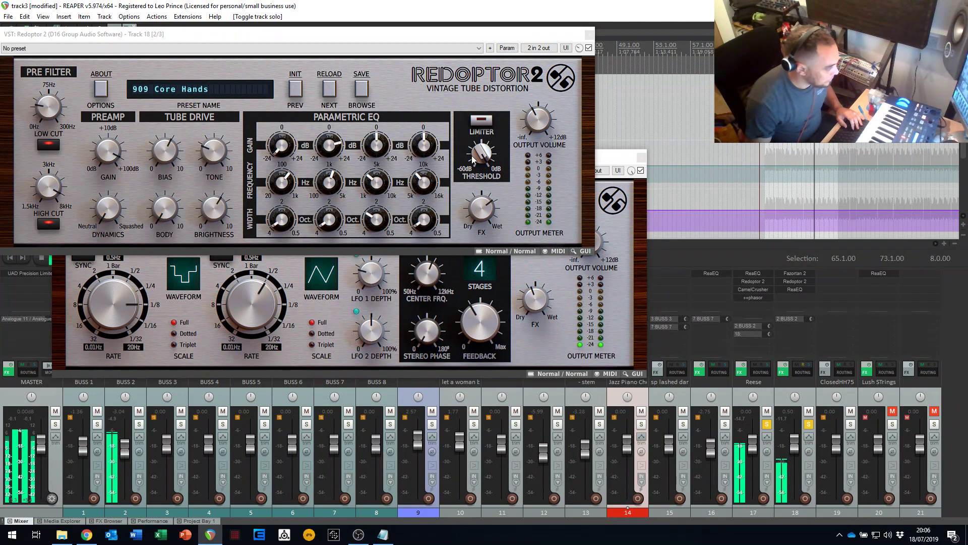
- Set the dry/wet FX mix to 24/76% in Redoptor 2 and 26/74% in Fazortan 2, stopping playback
left_click(484, 212)
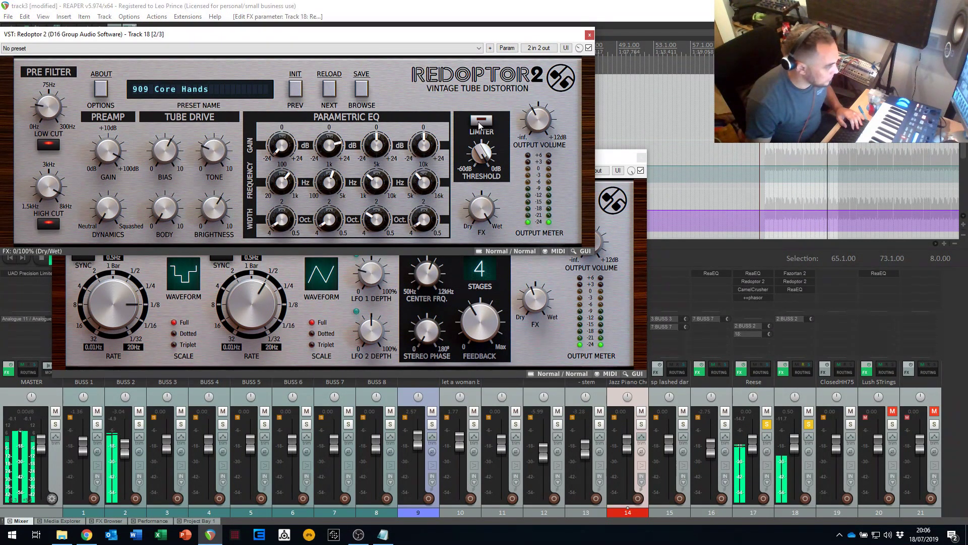
left_click(530, 314)
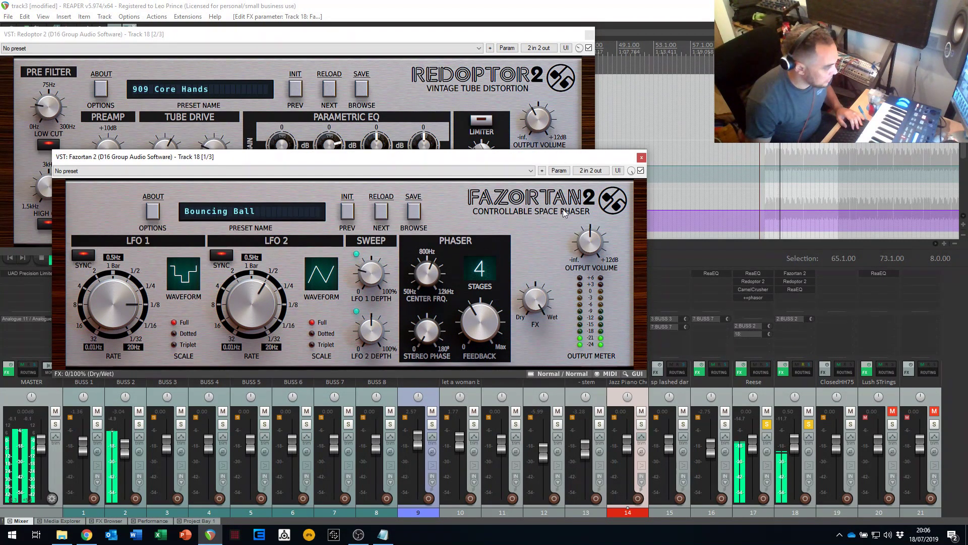
left_click(474, 105)
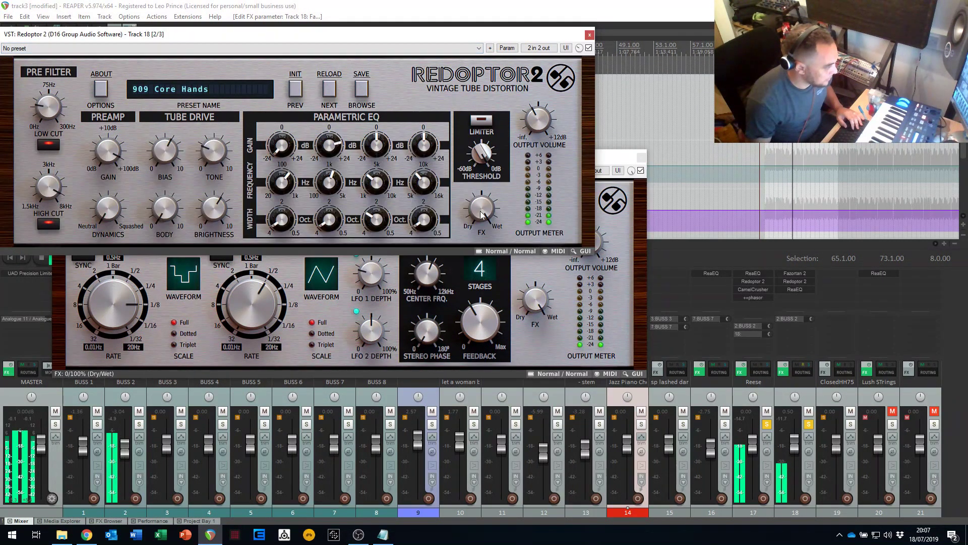
left_click_drag(482, 209, 491, 243)
key("space")
left_click_drag(527, 308, 523, 328)
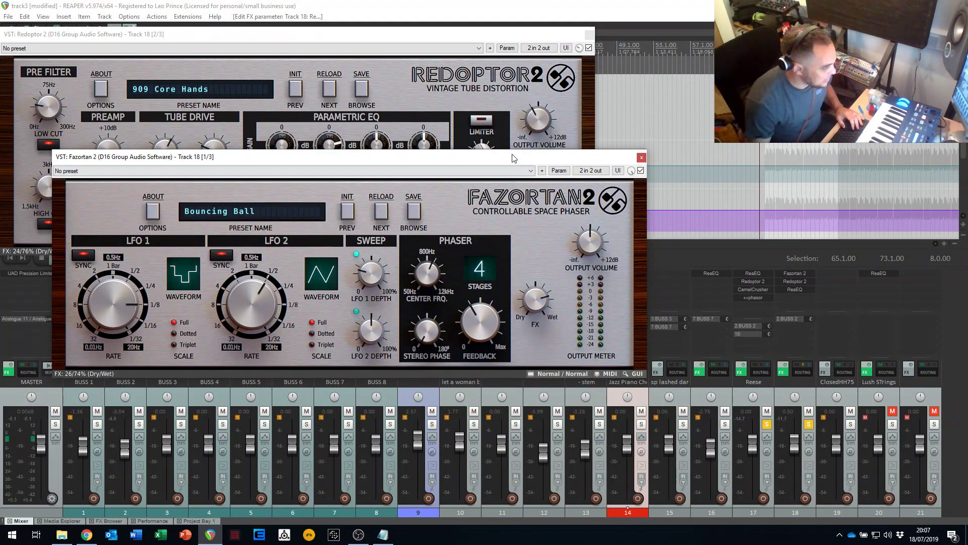
- Set Redoptor 2's FX mix to 59/41% dry/wet during playback, and close both plugin windows after stopping
left_click(506, 112)
key("space")
left_click_drag(477, 209, 543, 278)
key("space")
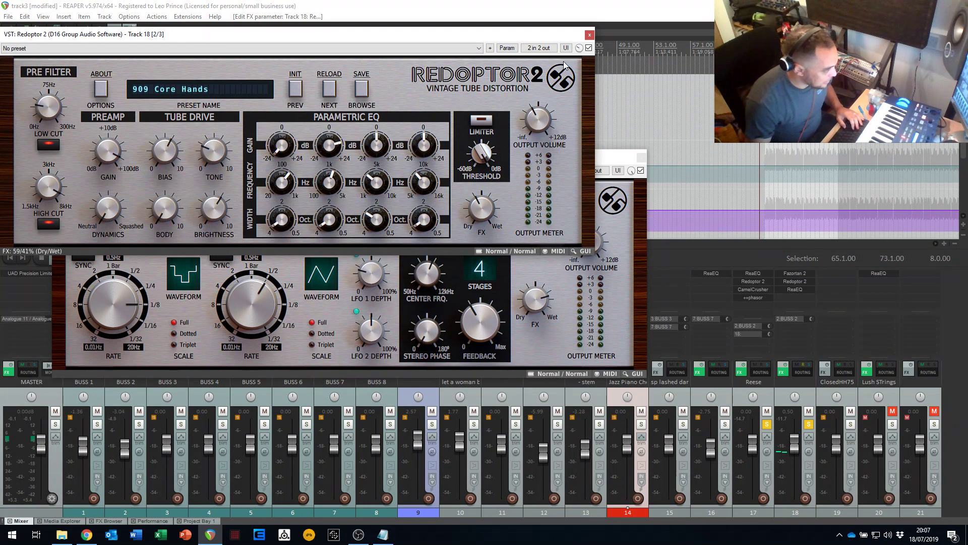
left_click(588, 35)
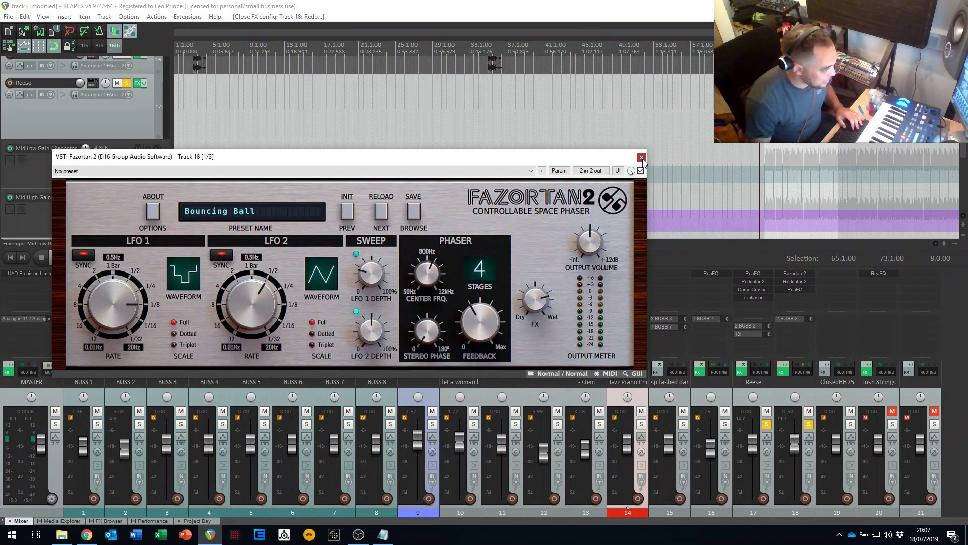
left_click(642, 158)
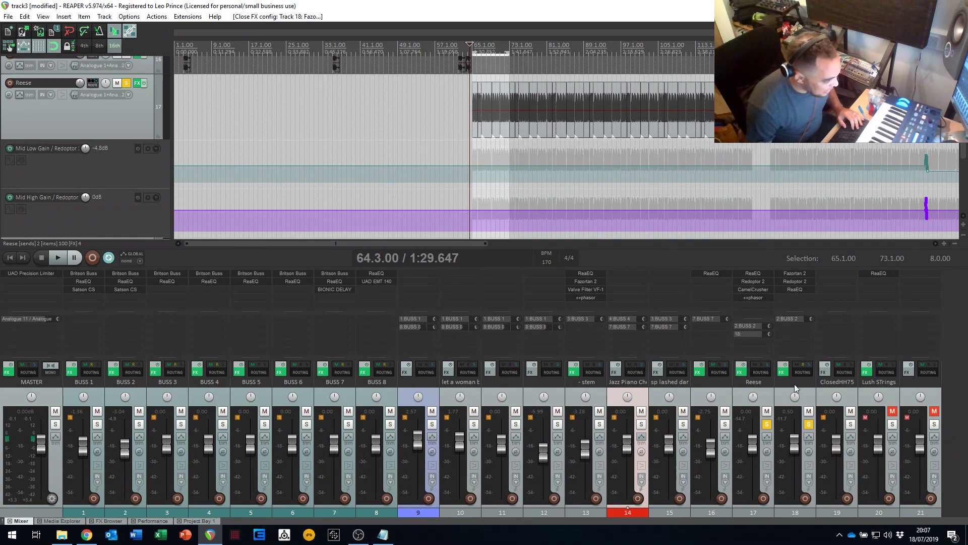
- Open ++phasor on the Reese track and set its frequency to 319.0 and width to 0.10 during playback
left_click(754, 297)
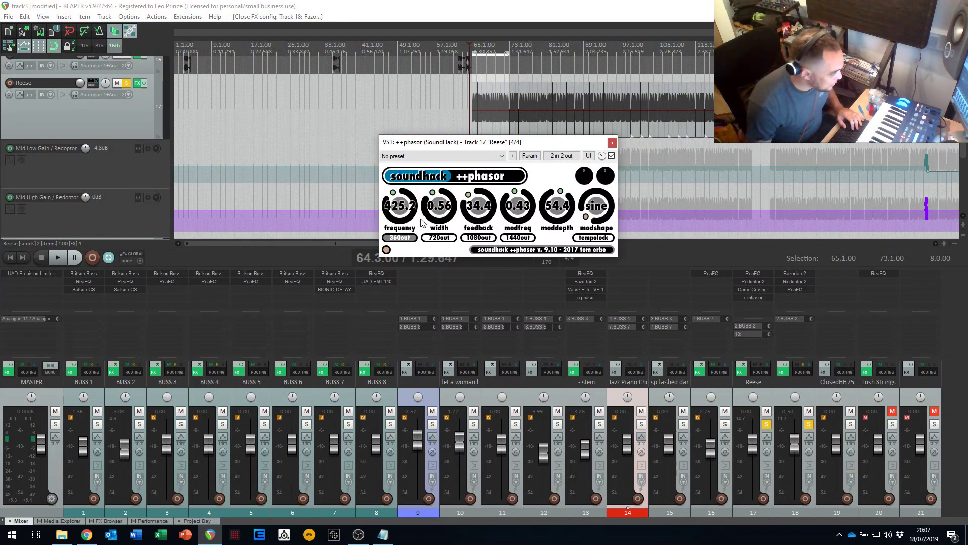
key("space")
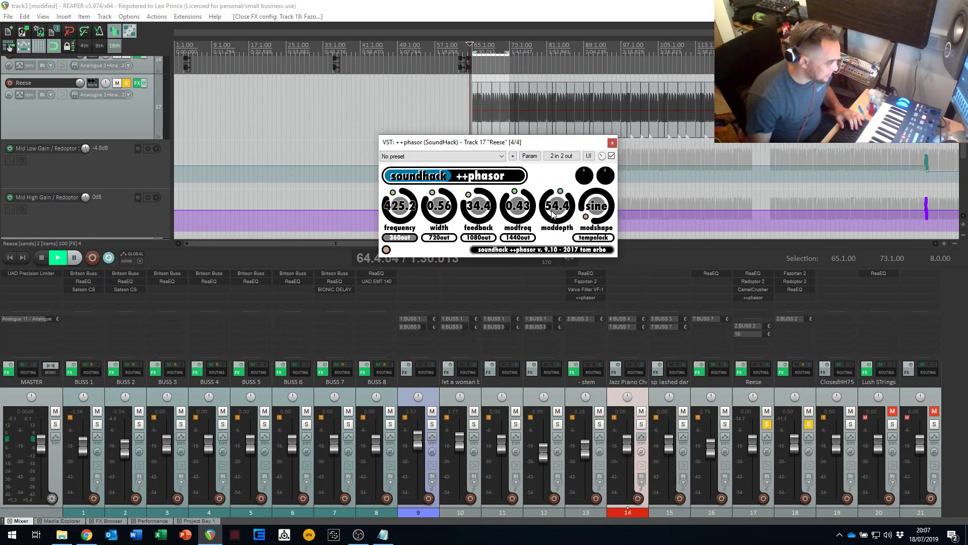
left_click_drag(400, 198, 411, 219)
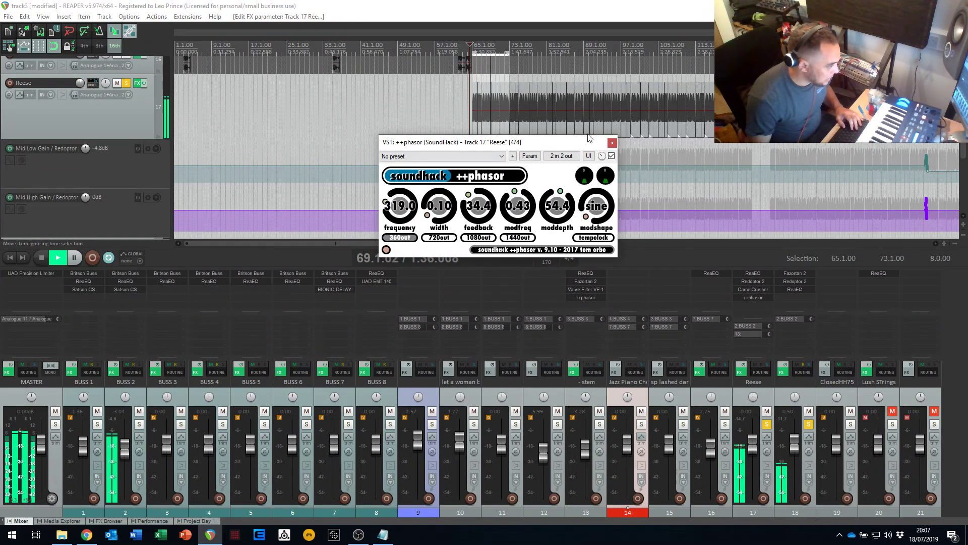
key("space")
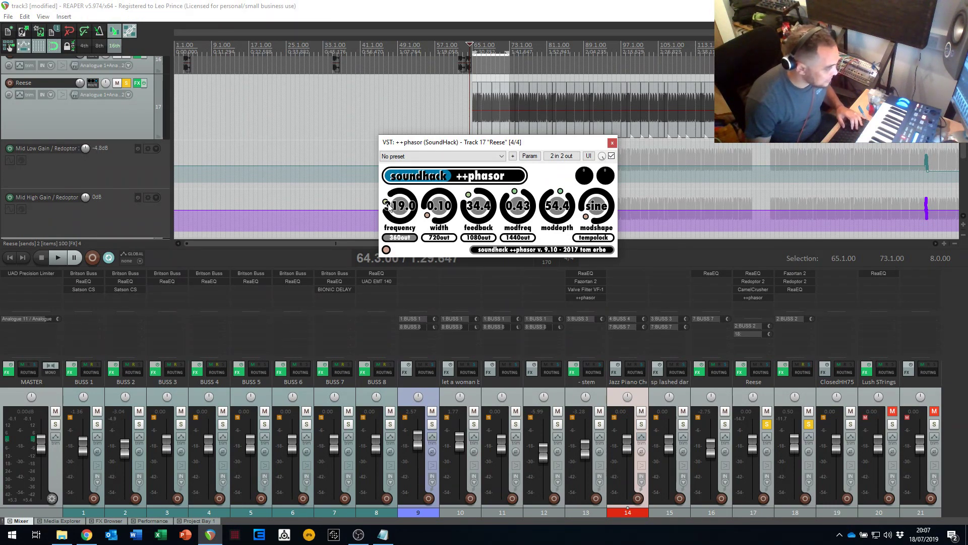
- Set the ++phasor's frequency to 359.3, width to 0.20 and feedback to 63.2 while auditioning the Reese
key("space")
left_click_drag(390, 211, 435, 137)
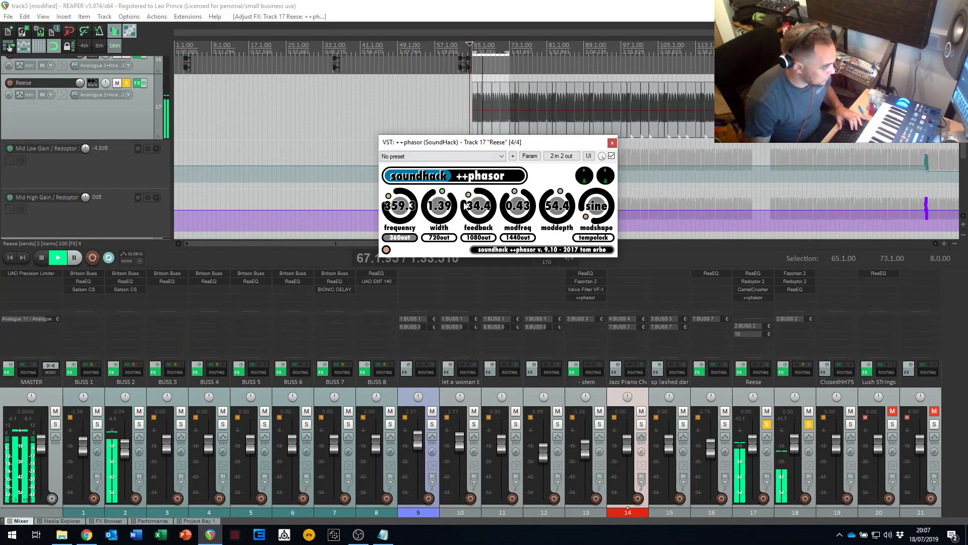
left_click_drag(473, 214, 453, 182)
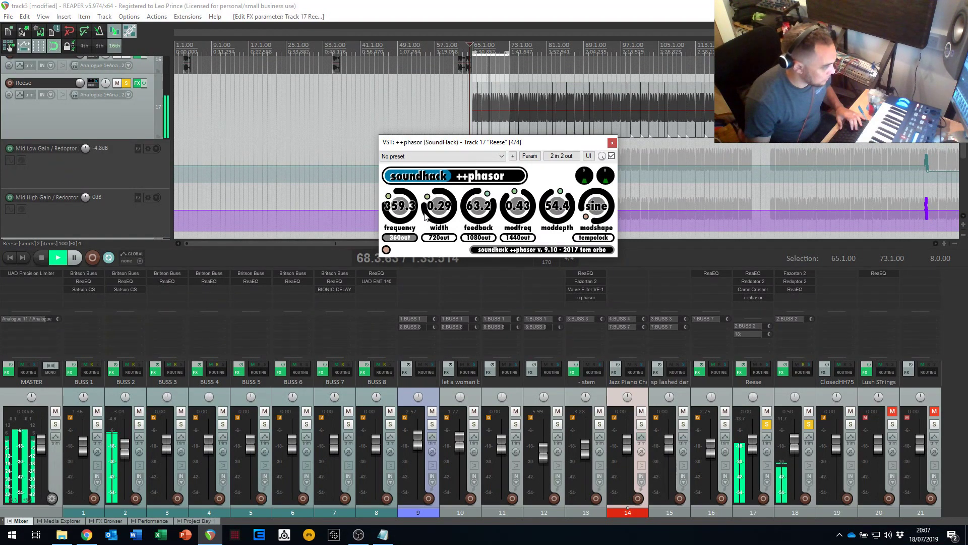
mouse_move(425, 214)
left_mouse_down()
mouse_move(436, 167)
mouse_move(422, 212)
left_mouse_up()
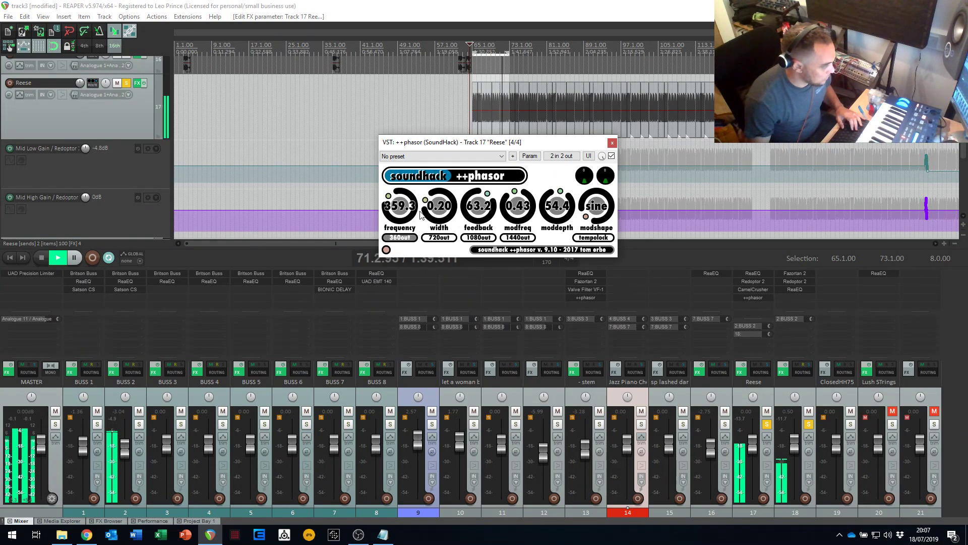
key("space")
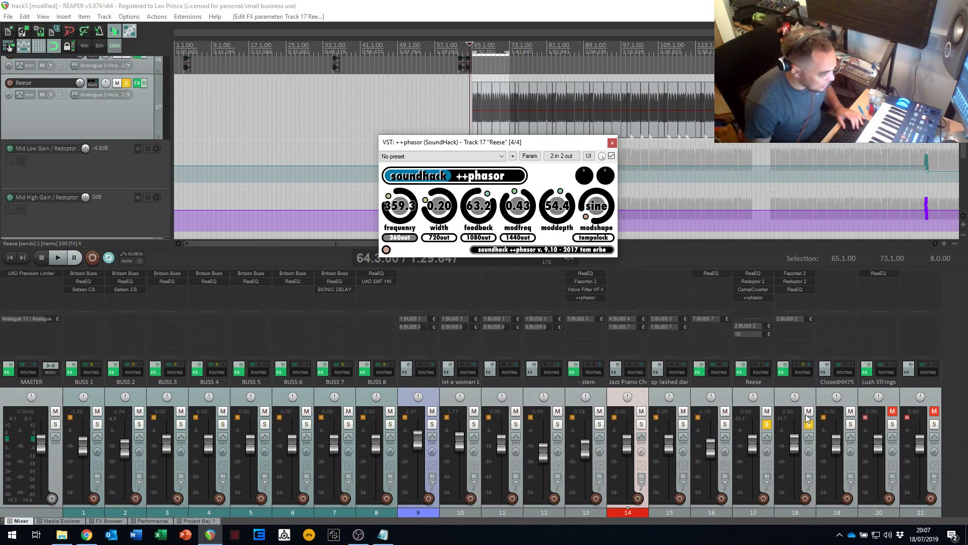
- Clear the solos on track 18 and the Reese, and play the full mix from 64.3.00
left_click(808, 425)
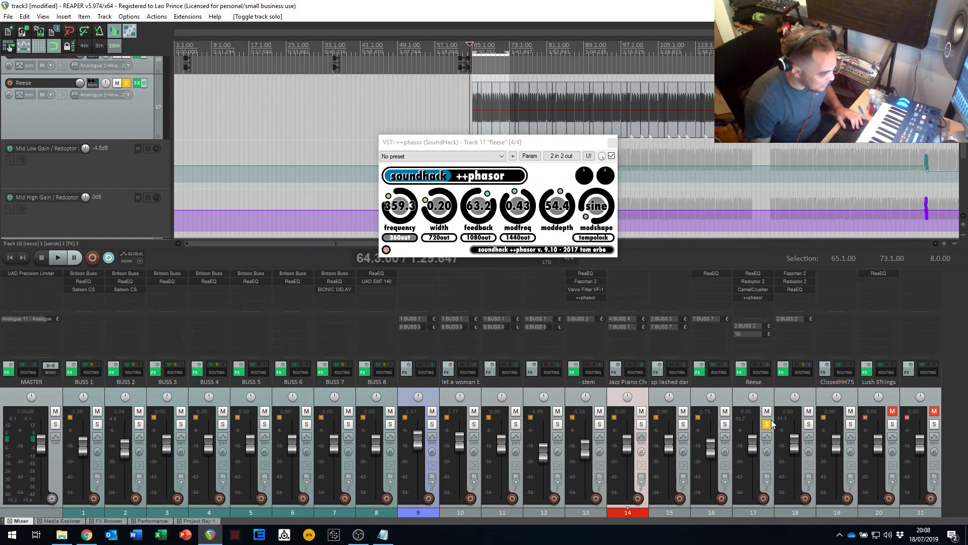
left_click(767, 425)
key("space")
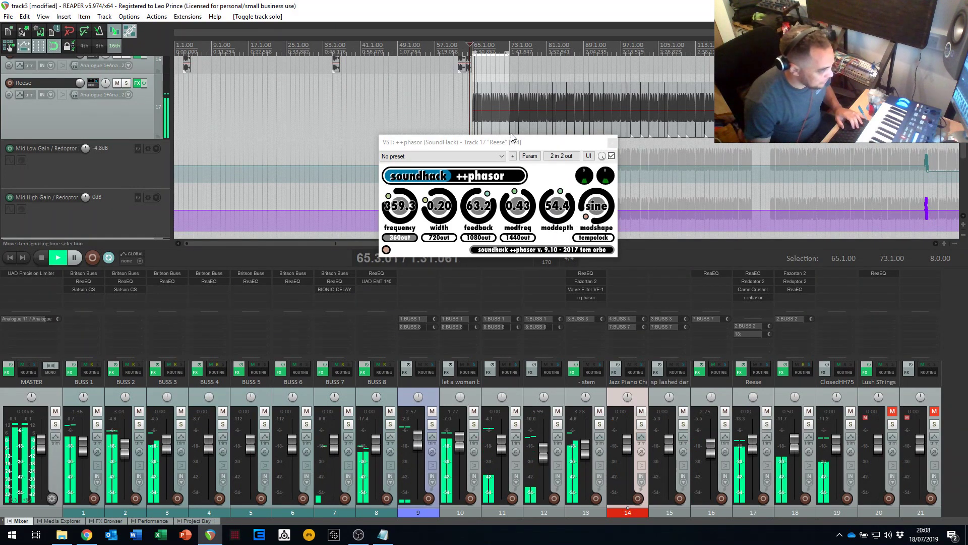
- Solo BUSS 2 to audition the combined bass, stop playback and close the ++phasor window
left_click(139, 423)
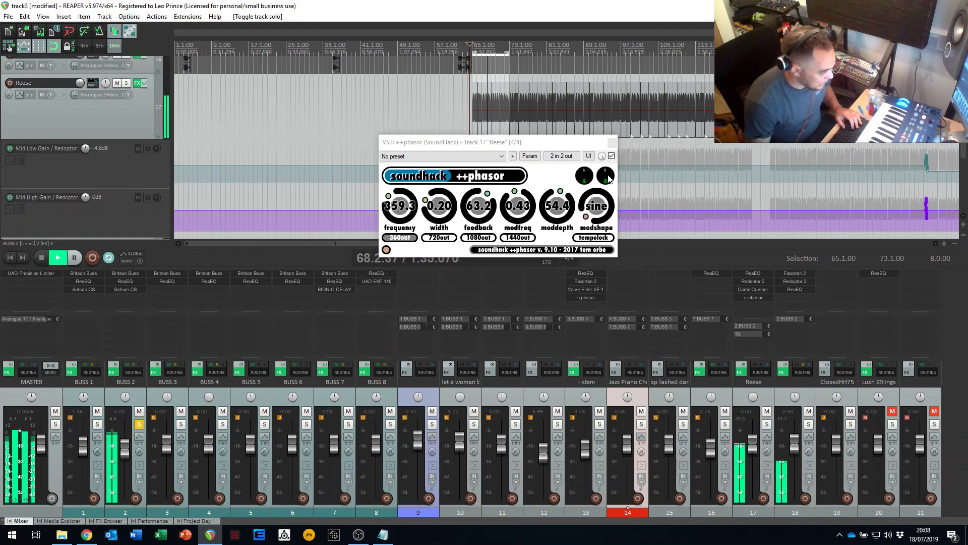
key("space")
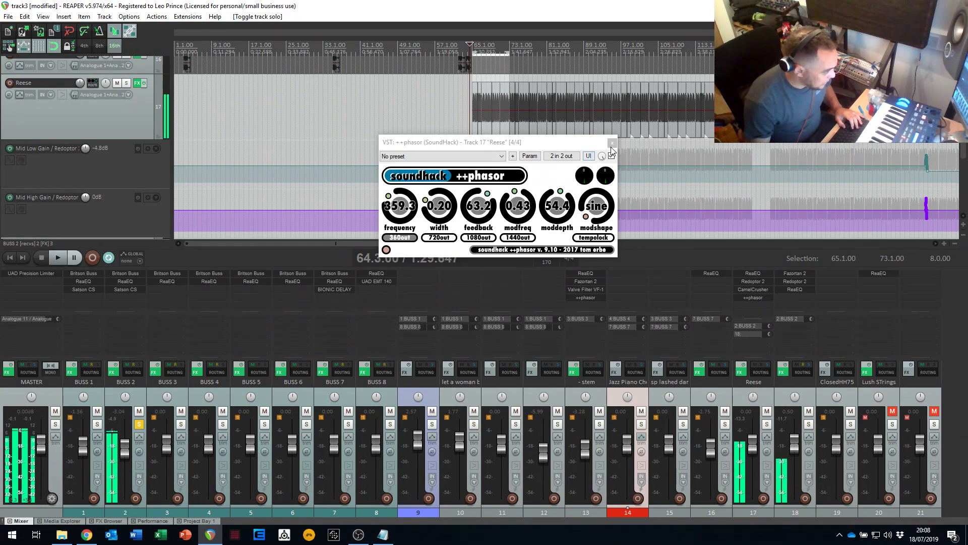
left_click(612, 142)
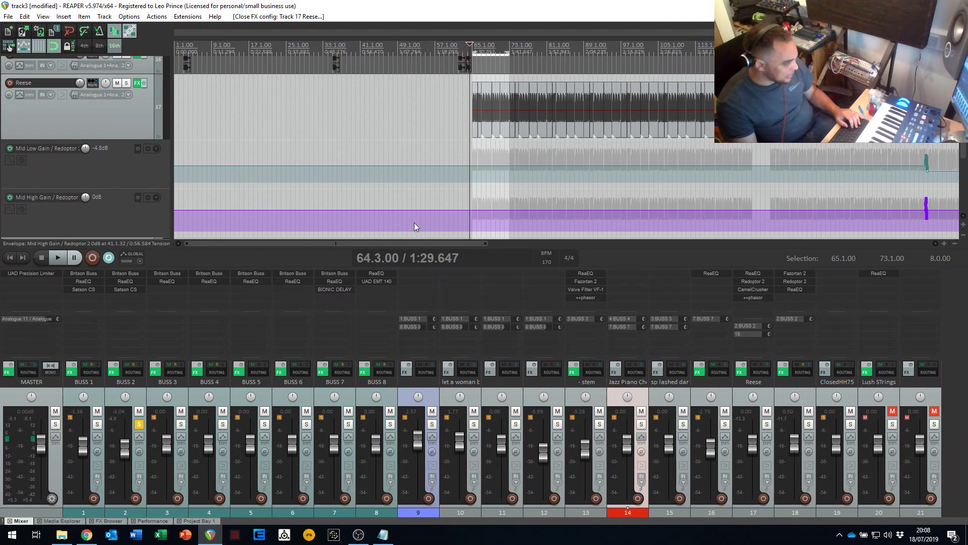
- Extend the end of the time selection to 81.1.00 and clear the solo on BUSS 2
scroll(448, 118, "down", 2)
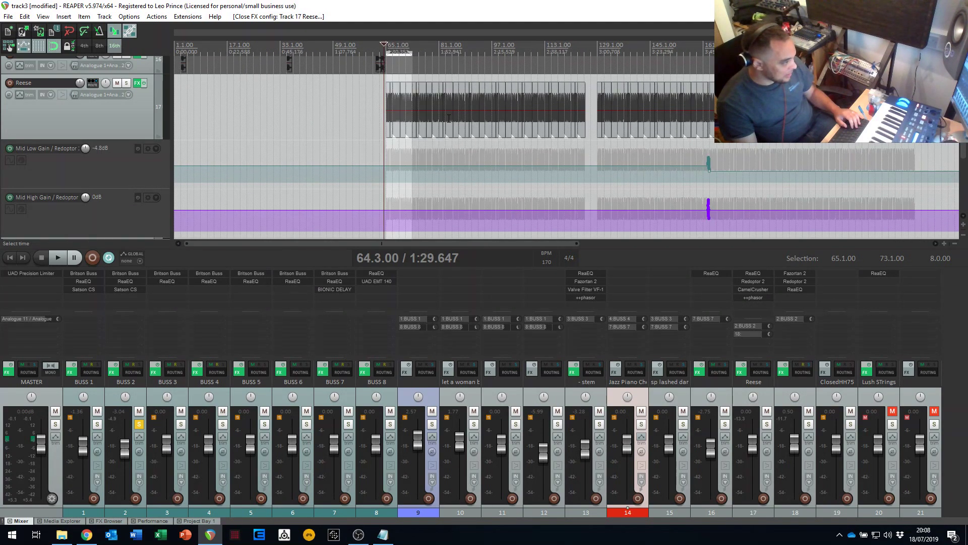
left_click_drag(412, 52, 439, 51)
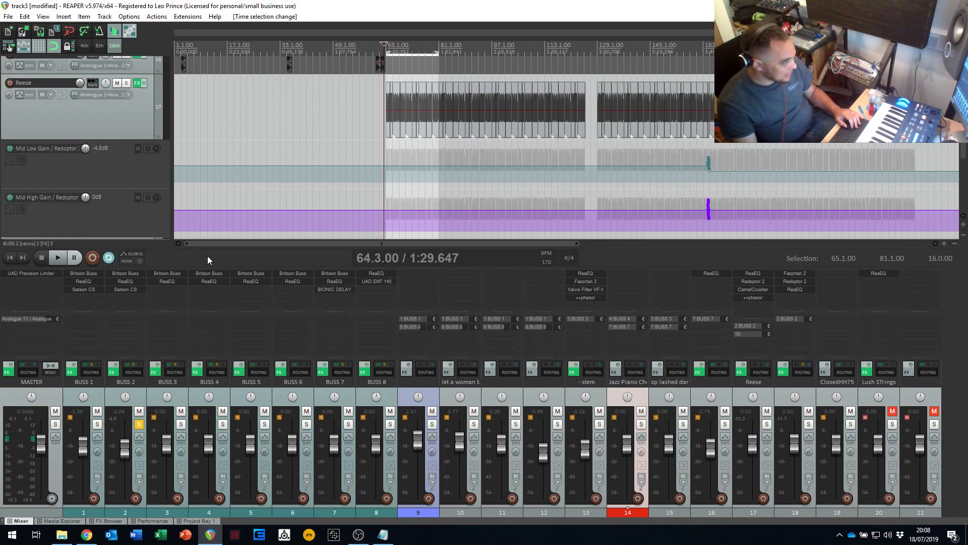
left_click(139, 425)
- Play the full mix from about bar 55 through the start of the Reese section
left_click(354, 113)
key("space")
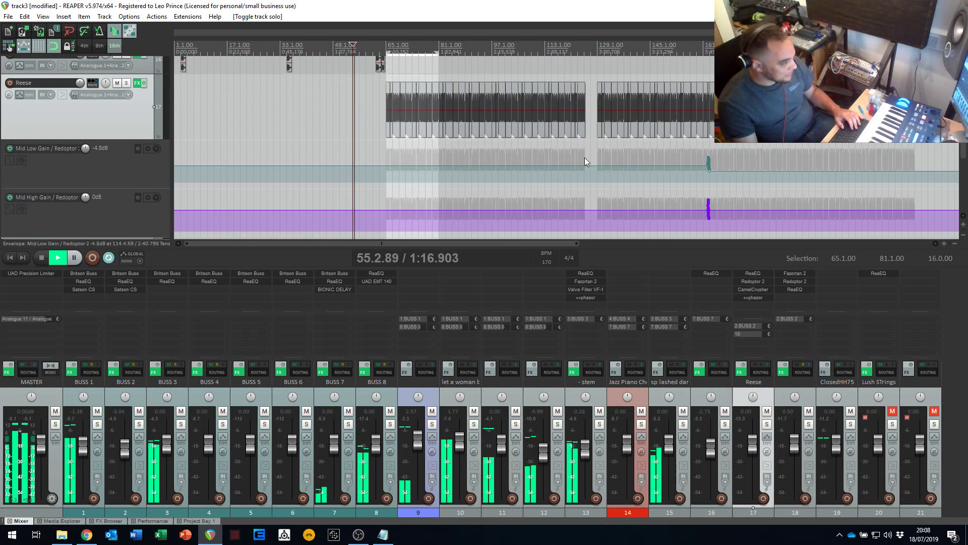
scroll(964, 156, "down", 5)
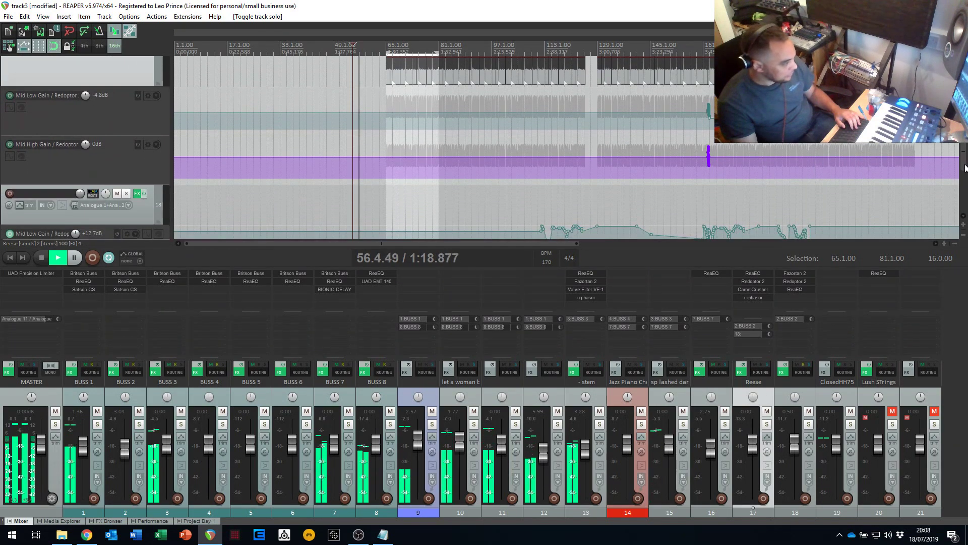
scroll(565, 147, "up", 6)
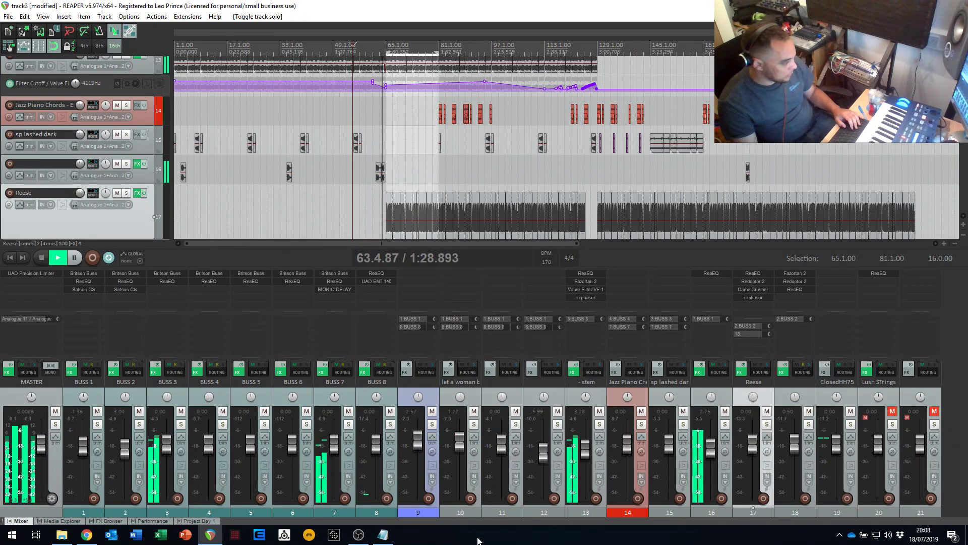
- Solo track 16 and audition its clip from 61.1.00, stopping playback once it has been heard
left_click(725, 423)
key("space")
left_click(372, 174)
key("space")
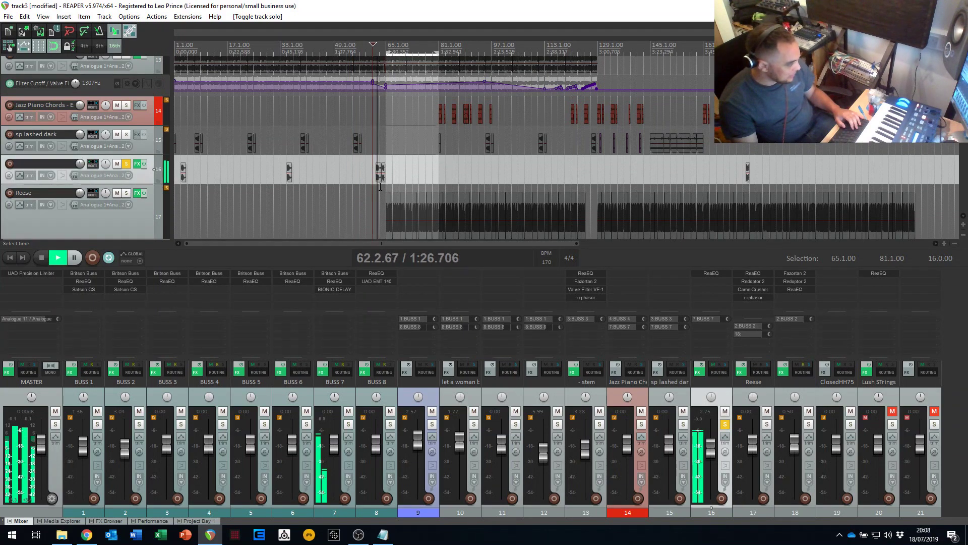
key("space")
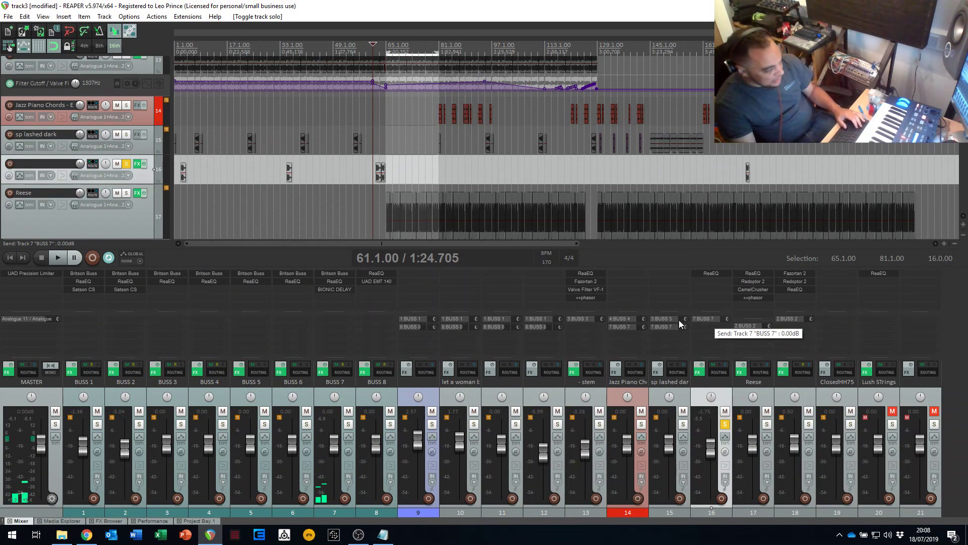
- Open BIONIC DELAY on BUSS 7, inspect its settings in a clear spot, and close its windows
left_click(337, 289)
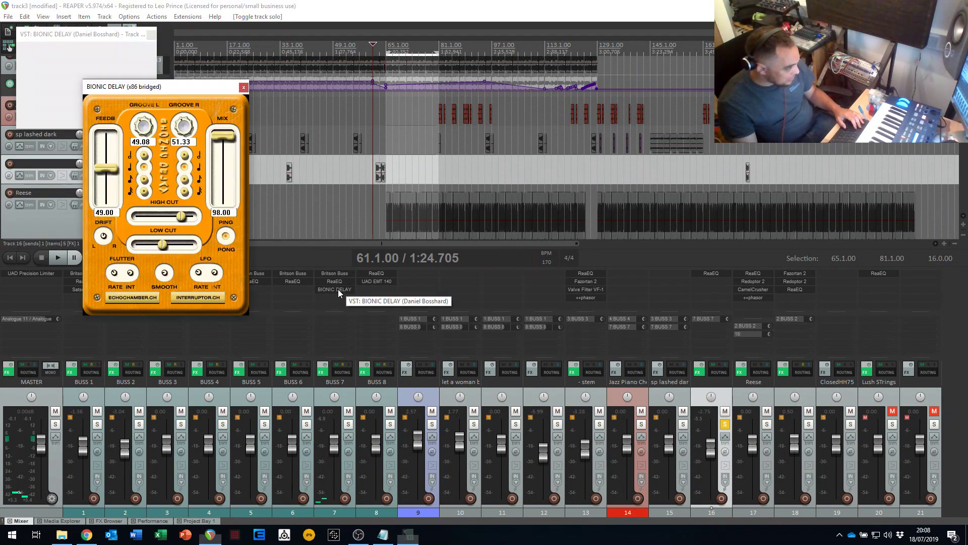
left_click(338, 289)
left_click(338, 291)
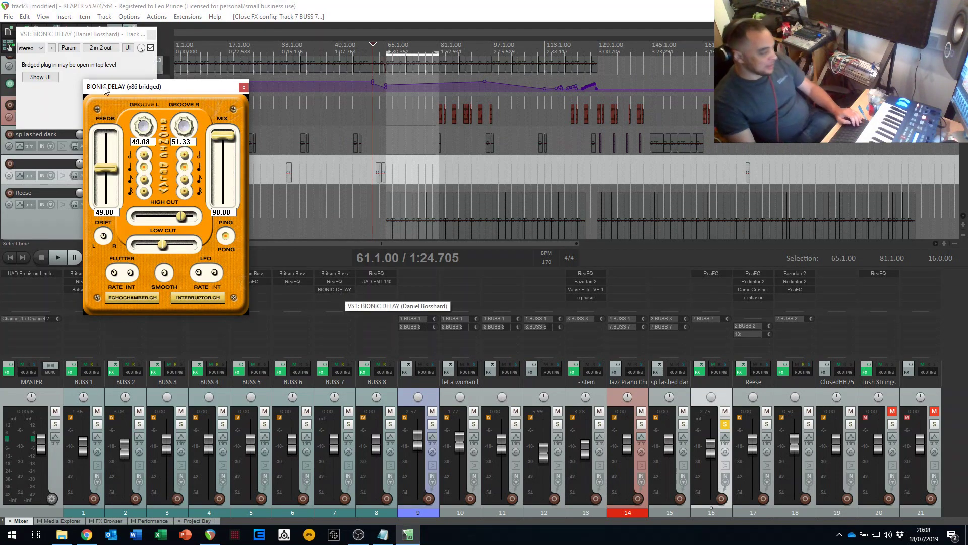
left_click_drag(122, 85, 298, 58)
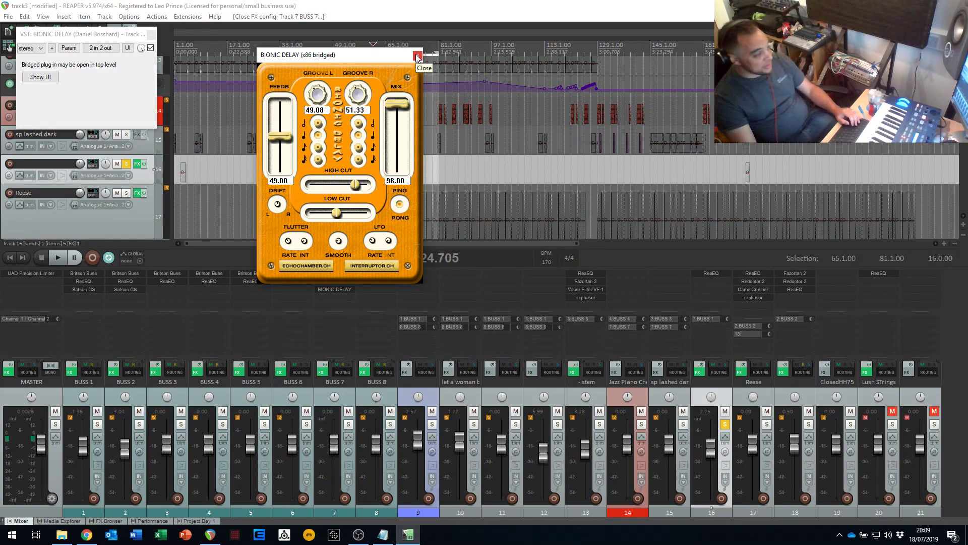
left_click(151, 35)
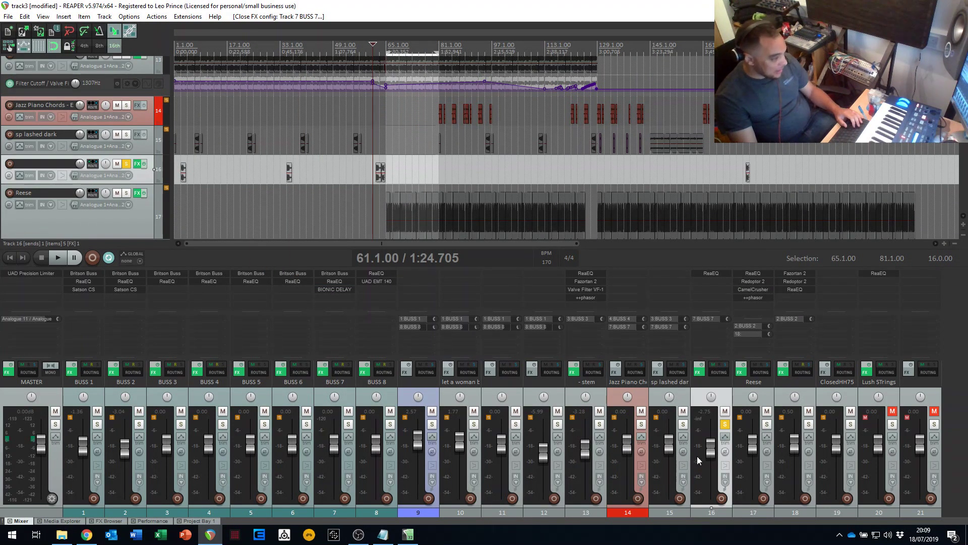
- Audition track 16 in solo again from 61.1.00, and point out BUSS 7 and BUSS 8 by selecting them
left_click(724, 425)
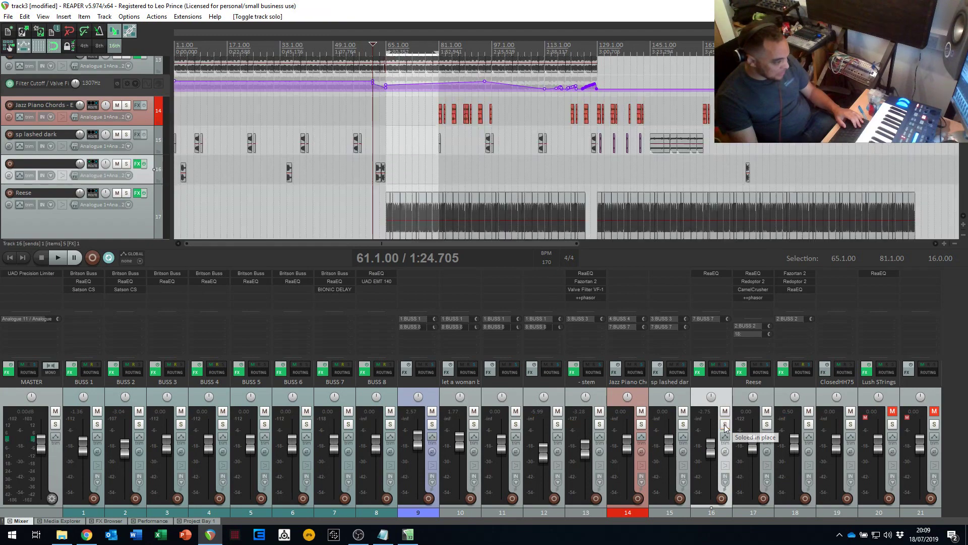
left_click(724, 425)
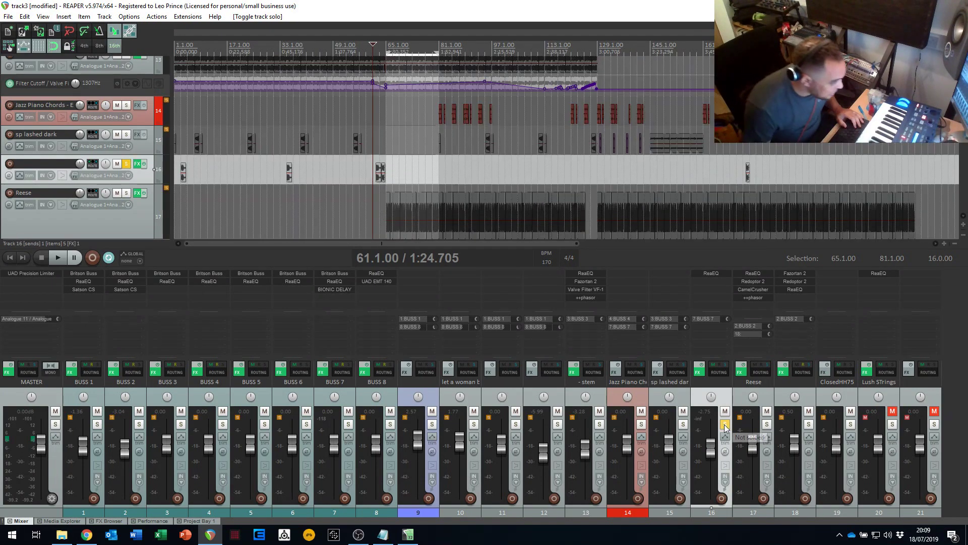
key("space")
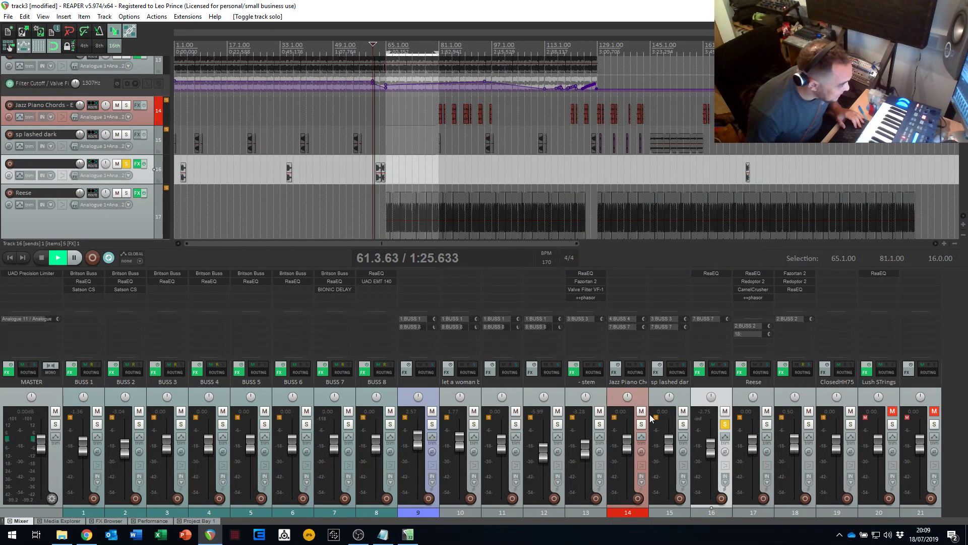
key("space")
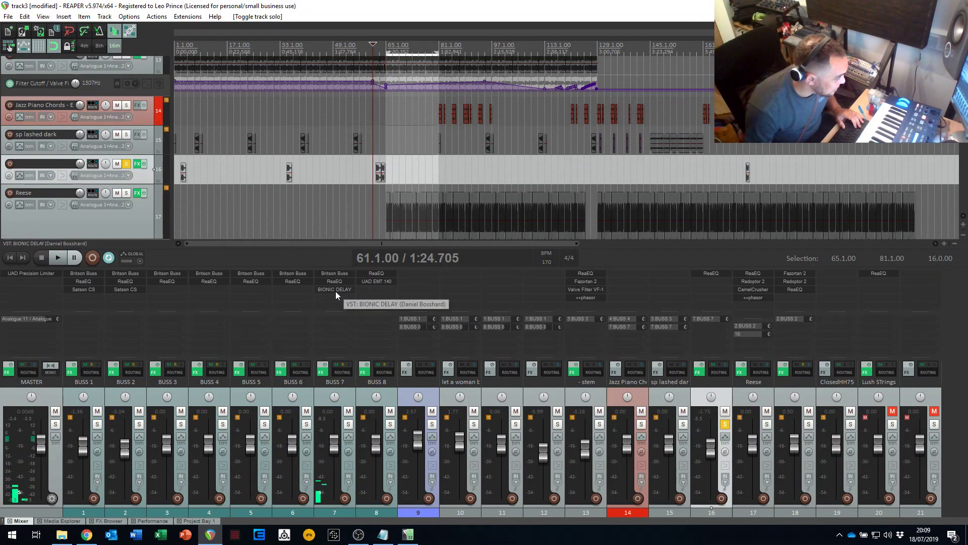
left_click(332, 381)
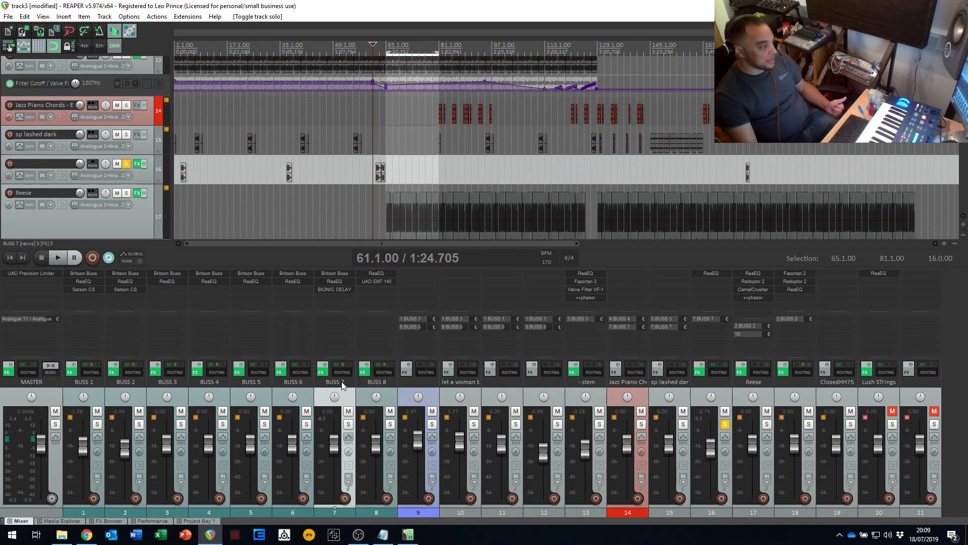
left_click(374, 387)
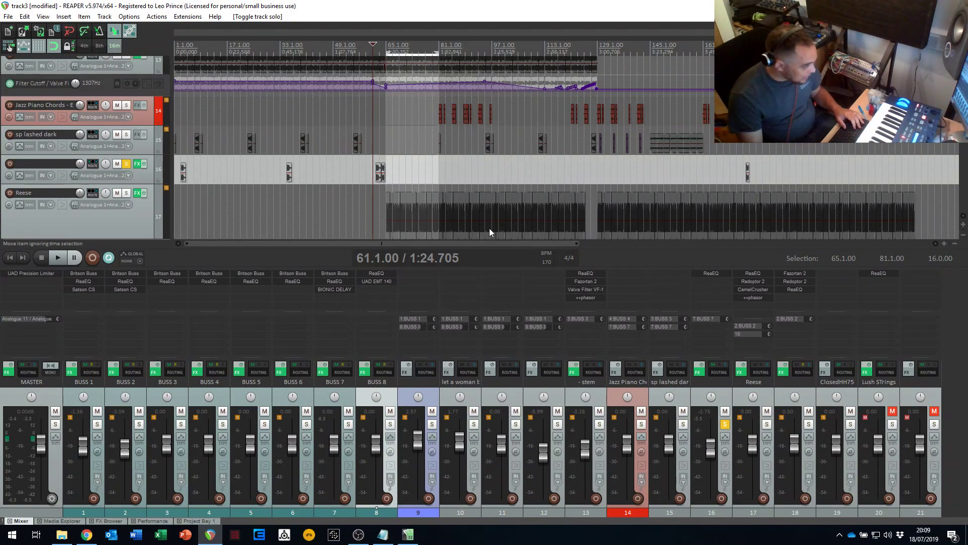
- Clear track 16's solo and play the full mix from 61.1.00 into the Reese section
left_click(127, 164)
key("space")
scroll(373, 151, "down", 8)
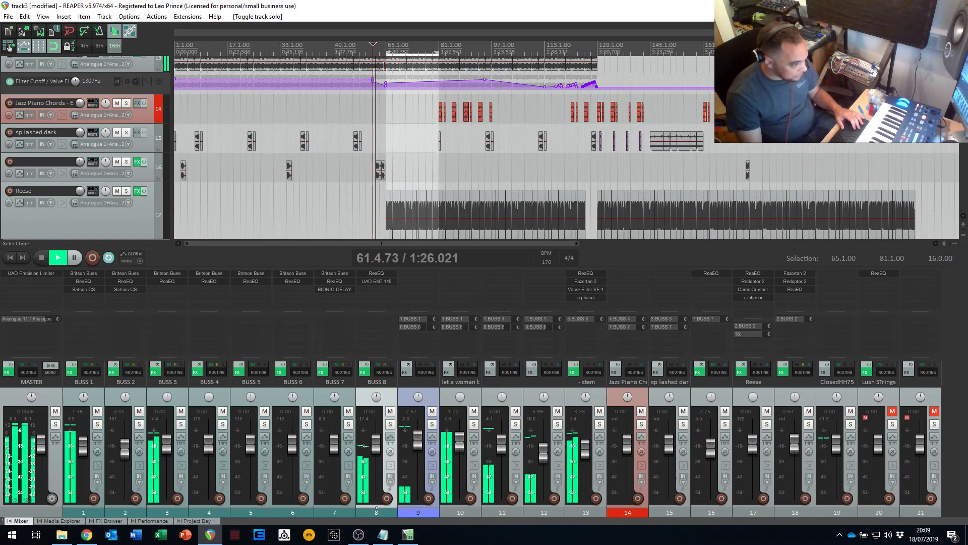
scroll(373, 151, "up", 10)
scroll(373, 171, "up", 5)
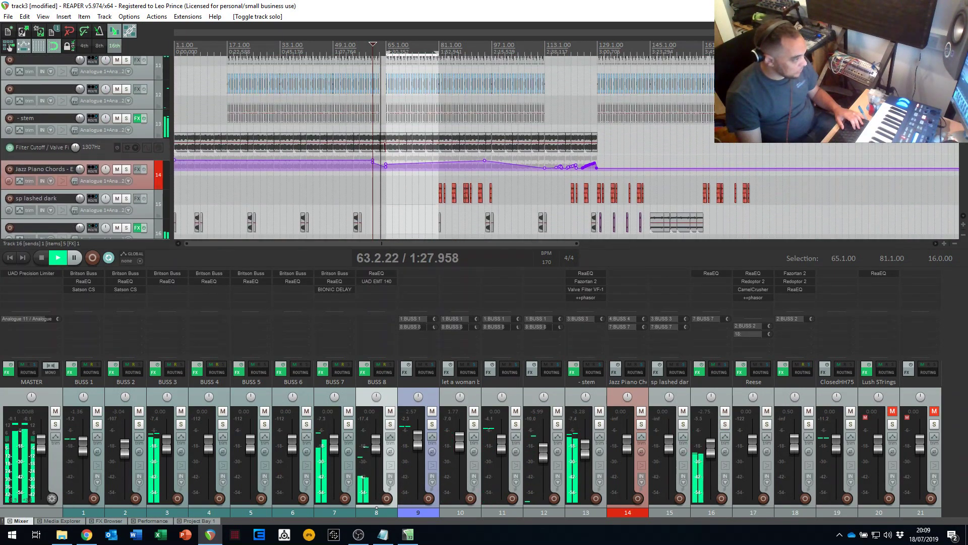
scroll(373, 172, "down", 6)
scroll(125, 71, "down", 2)
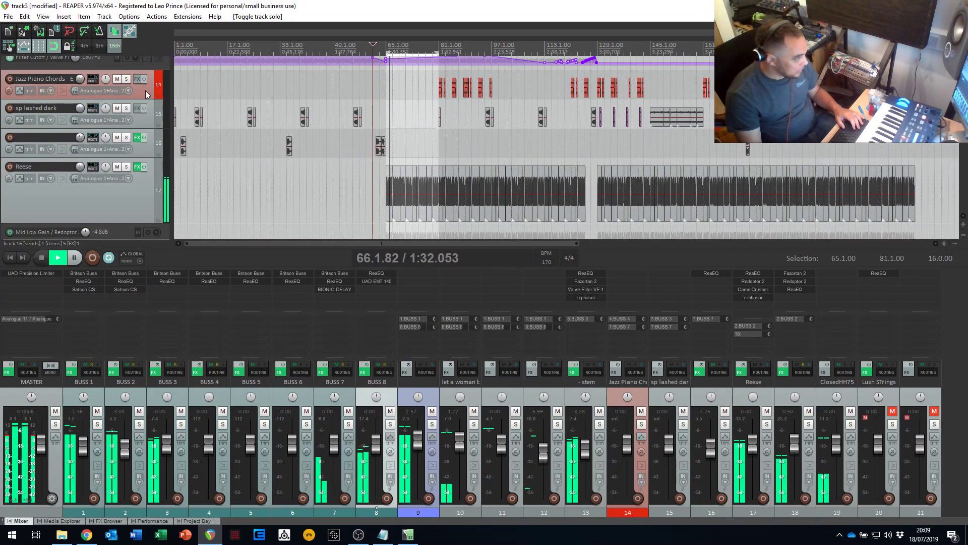
- Solo the Jazz Piano Chords track and audition it from 81.1.00
left_click(126, 79)
key("space")
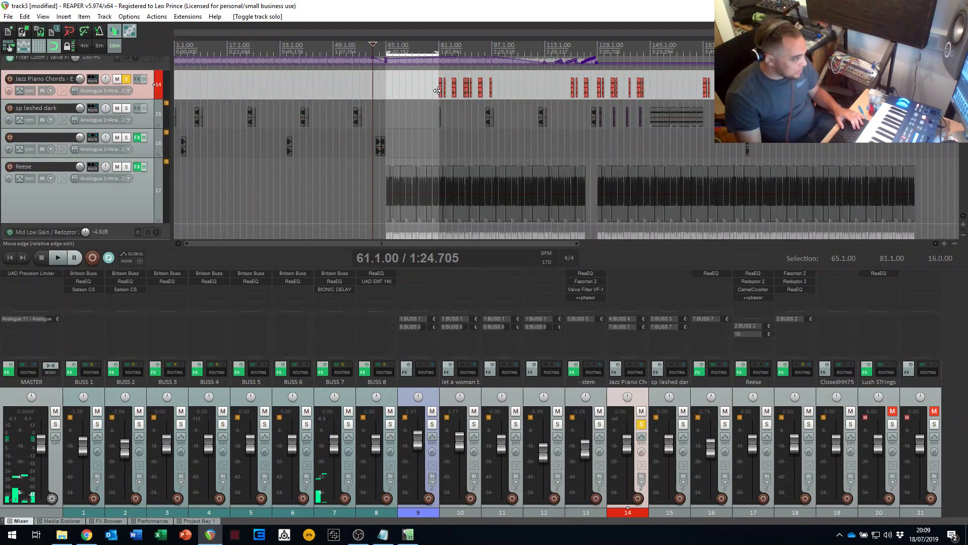
left_click(444, 106)
key("space")
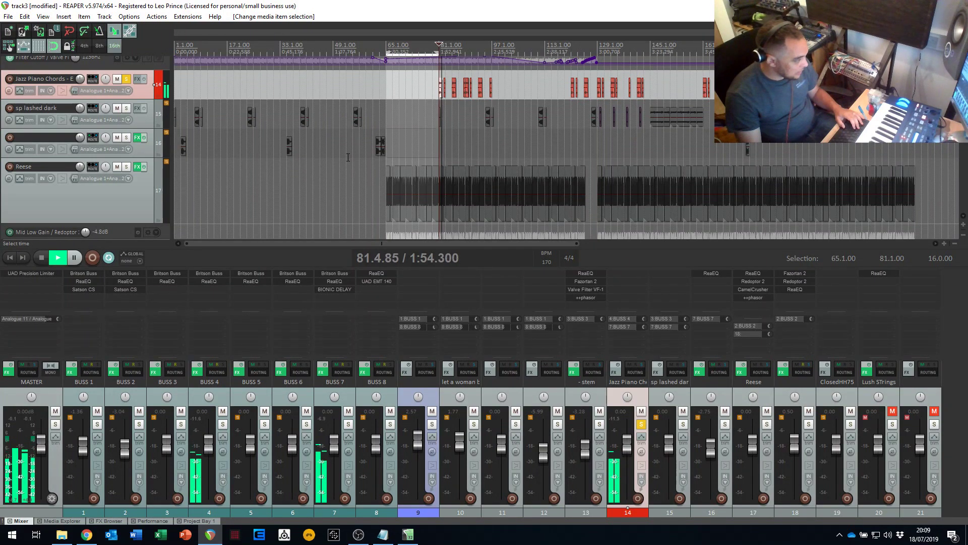
key("space")
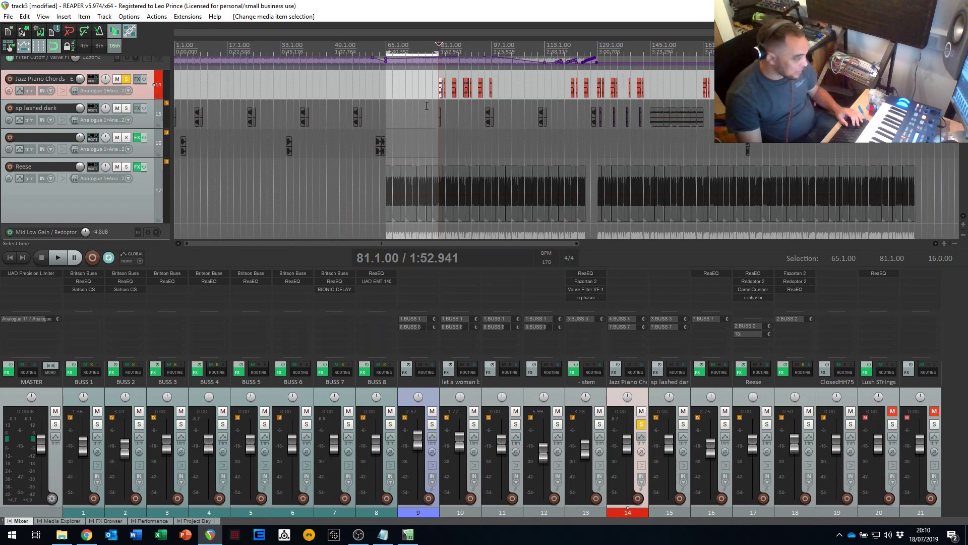
- Replay the soloed Jazz Piano Chords from 81.1.00 with a closer timeline view, and clear its solo after stopping
scroll(383, 114, "down", 2)
key("space")
scroll(354, 118, "up", 3)
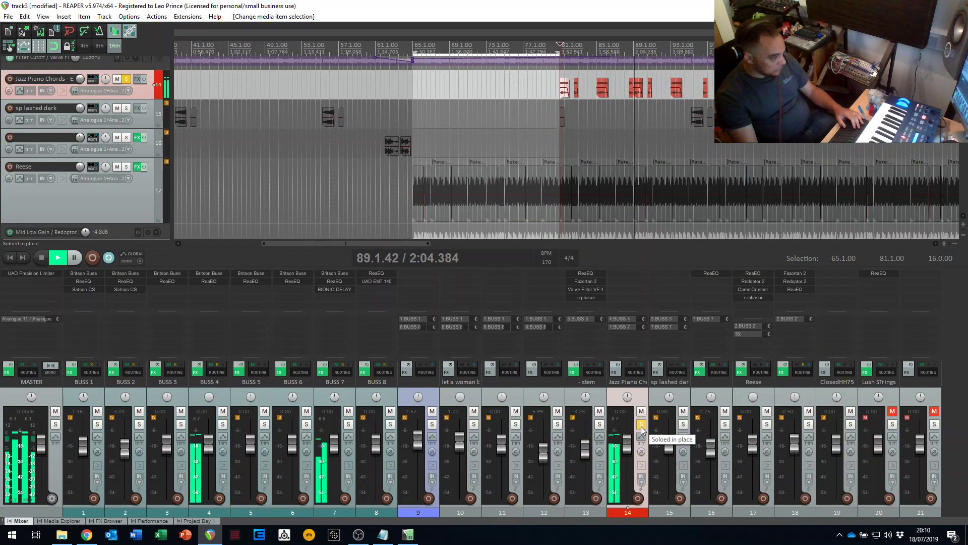
key("space")
left_click(641, 426)
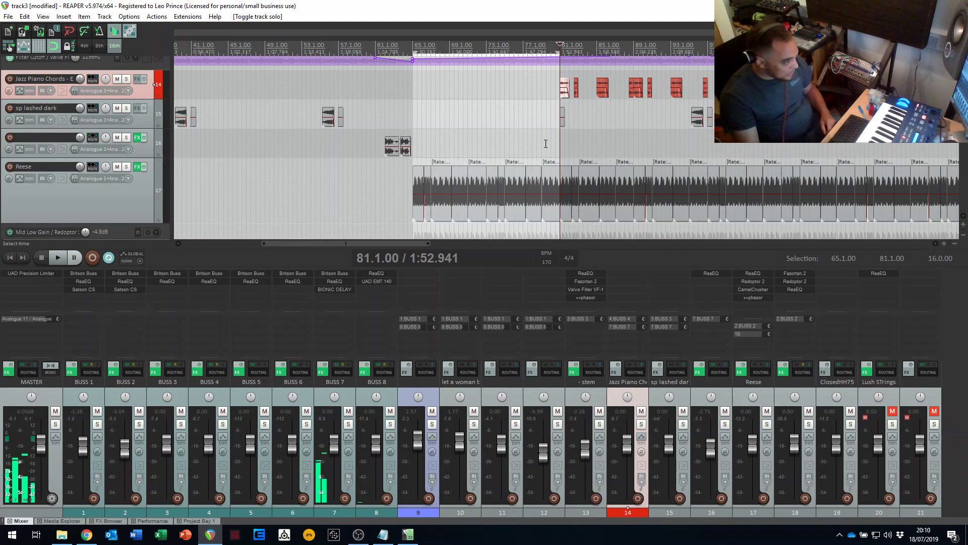
- Place the edit cursor at 78.3.00 and look through the arrangement down to track 18's Redoptor automation
left_click(537, 113)
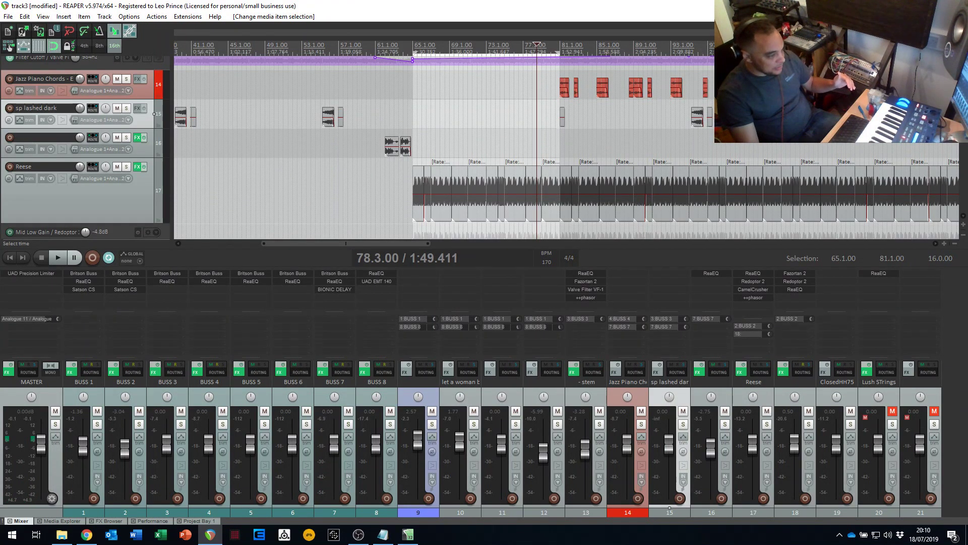
scroll(567, 147, "down", 5)
scroll(566, 147, "up", 8)
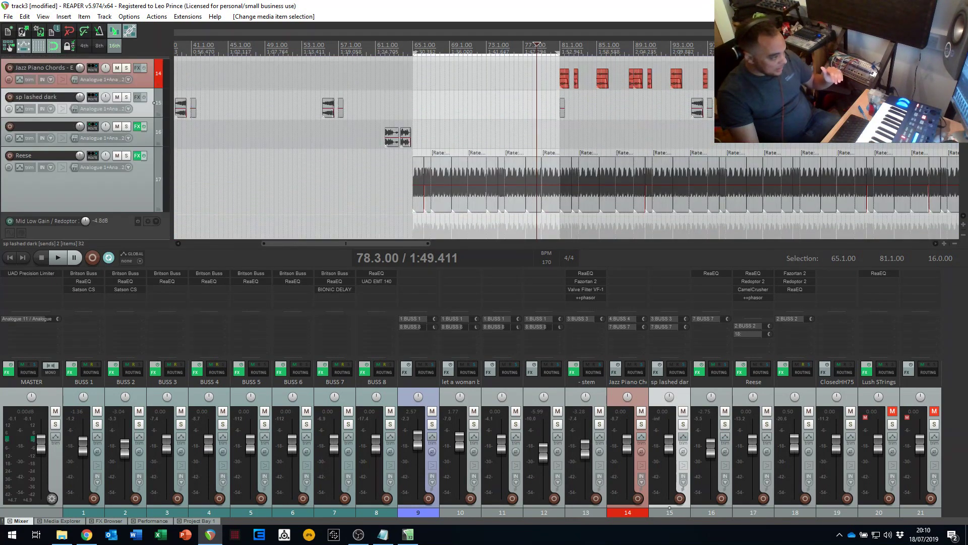
scroll(567, 148, "down", 10)
scroll(611, 136, "up", 8)
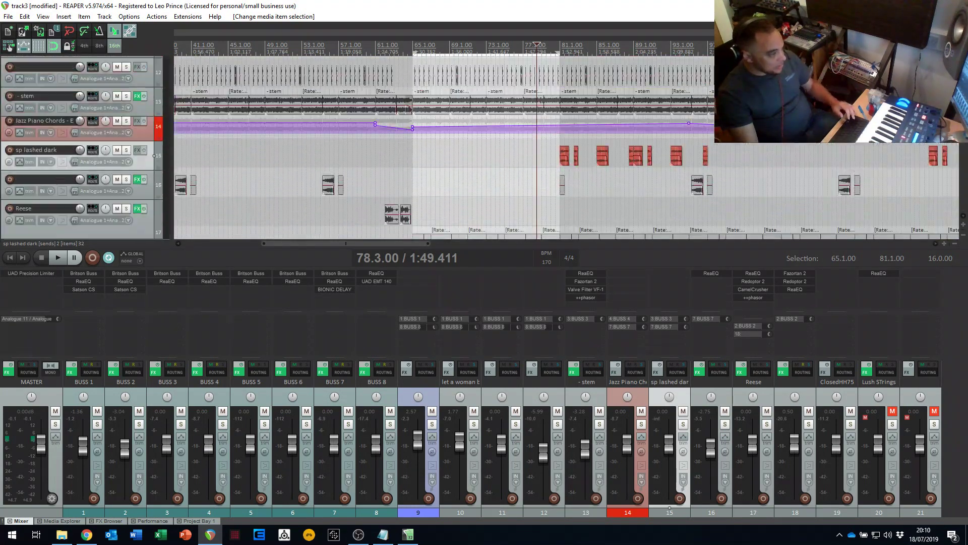
scroll(625, 138, "down", 4)
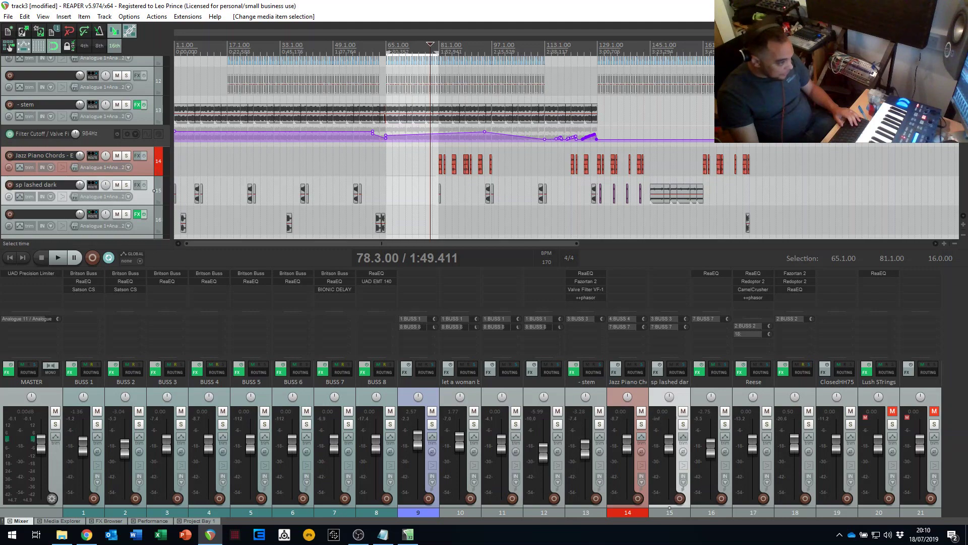
scroll(952, 172, "down", 7)
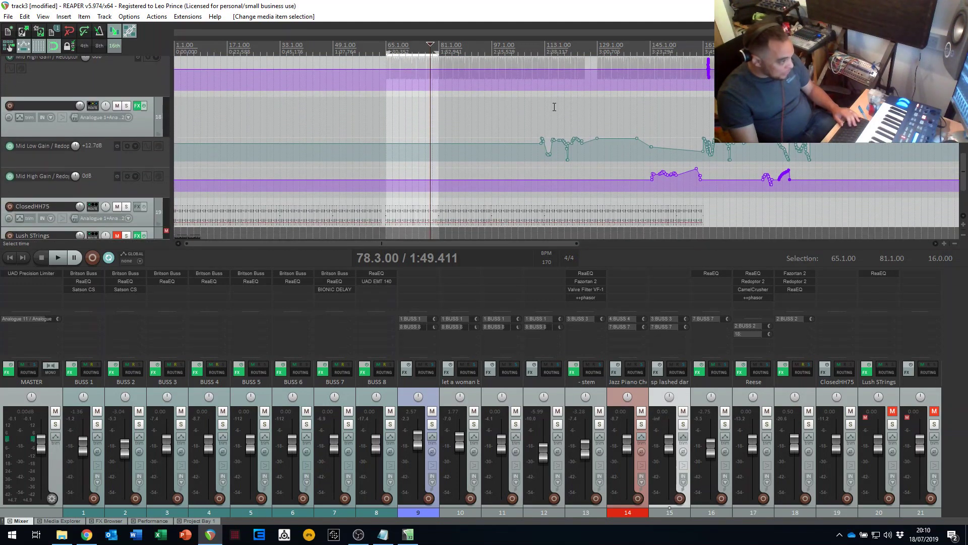
- Play the mix from about bar 109 through track 18's automation and solo BUSS 2 during playback
left_click(534, 110)
key("space")
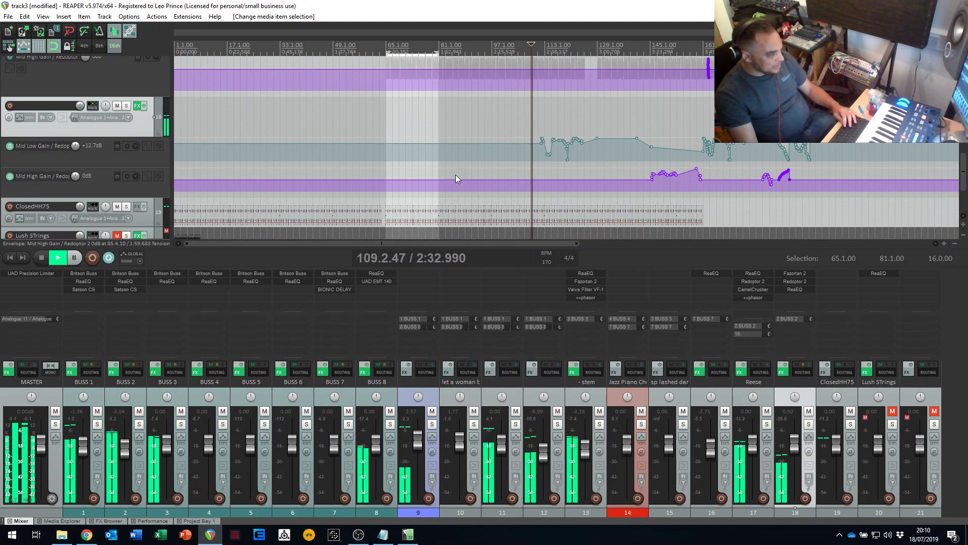
left_click(140, 427)
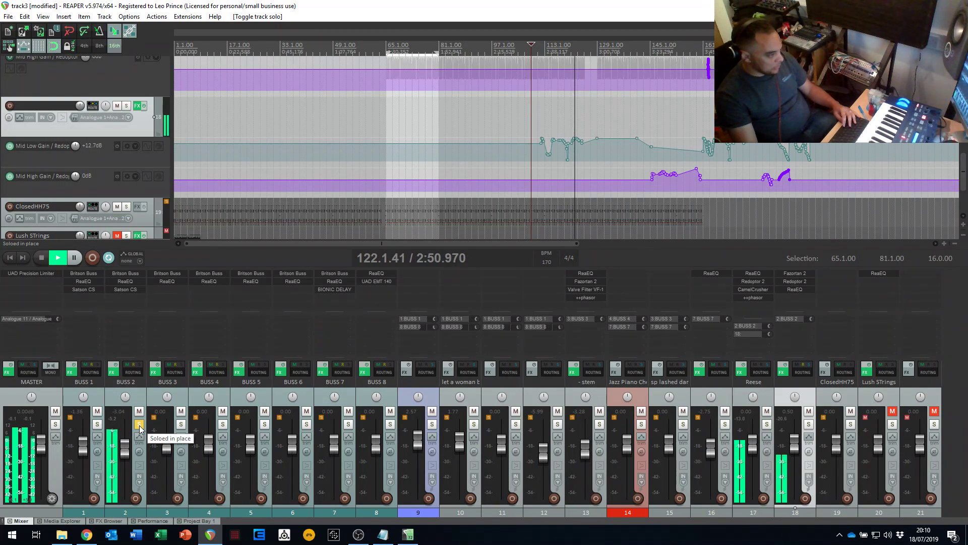
- Clear the solo on BUSS 2 and stop playback
left_click(139, 428)
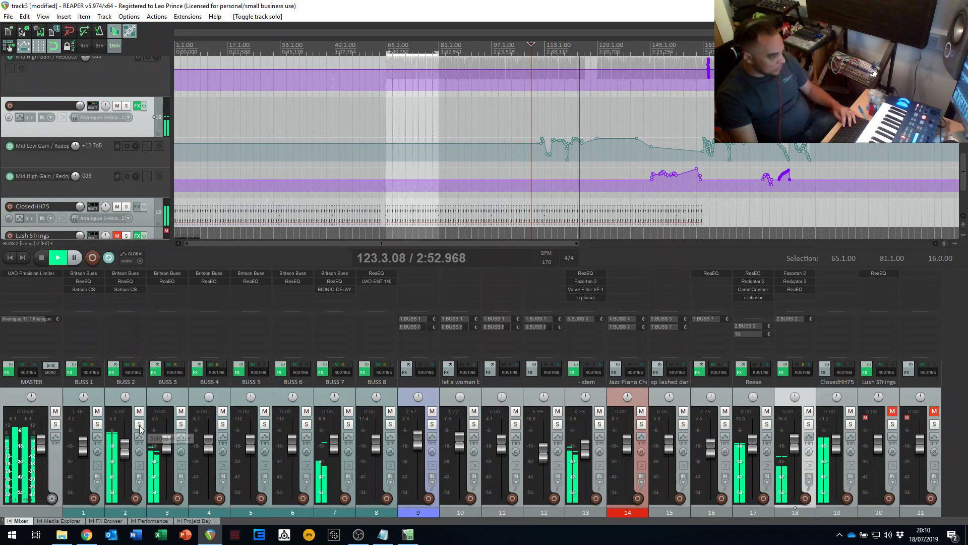
key("space")
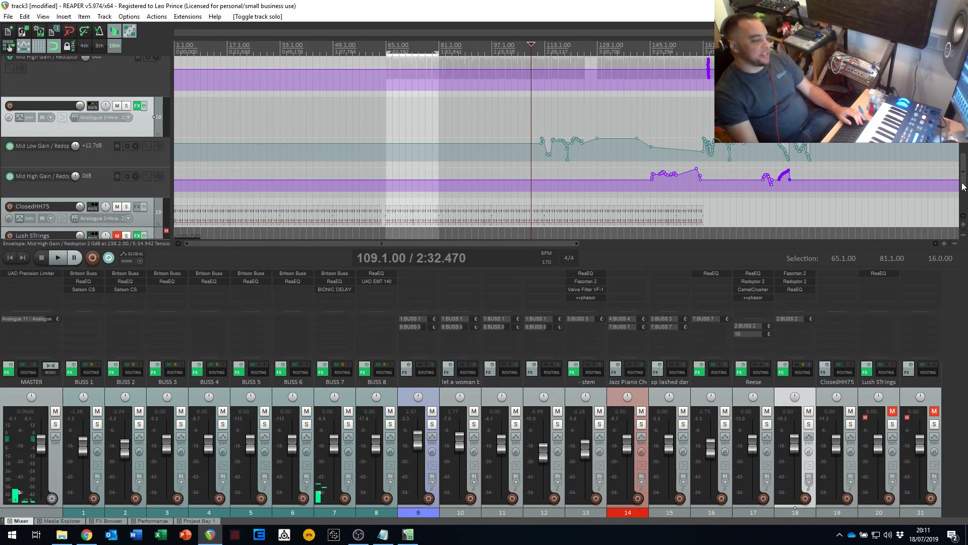
mouse_move(962, 184)
left_mouse_down()
mouse_move(961, 197)
mouse_move(958, 121)
mouse_move(960, 209)
mouse_move(960, 195)
left_mouse_up()
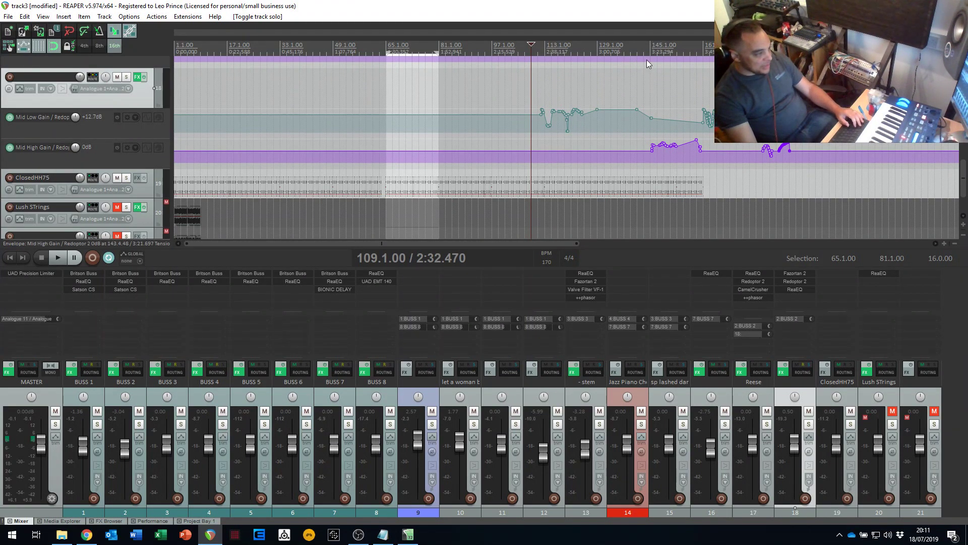
- Look over the wider arrangement, placing the edit cursor at 141.1.00 and 165.1.00
scroll(647, 47, "down", 3)
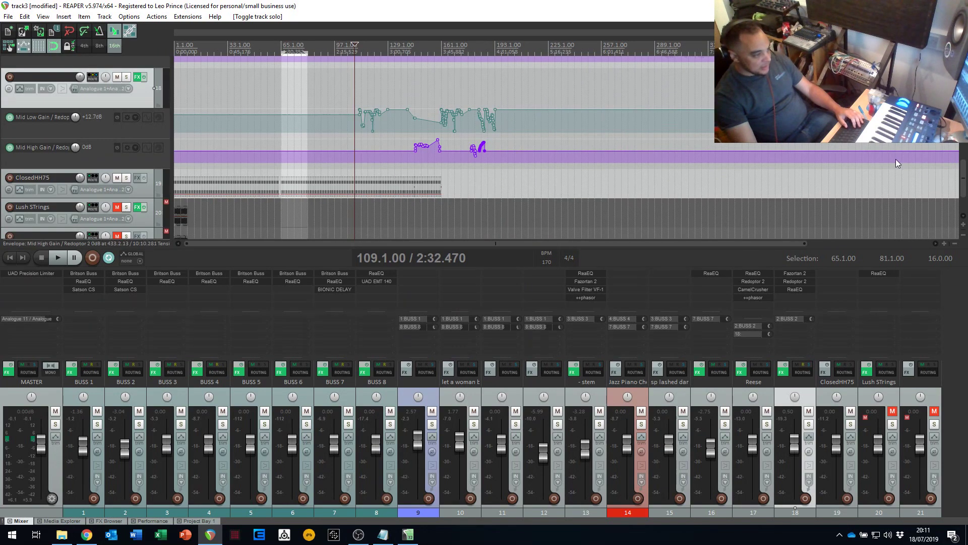
scroll(964, 184, "up", 10)
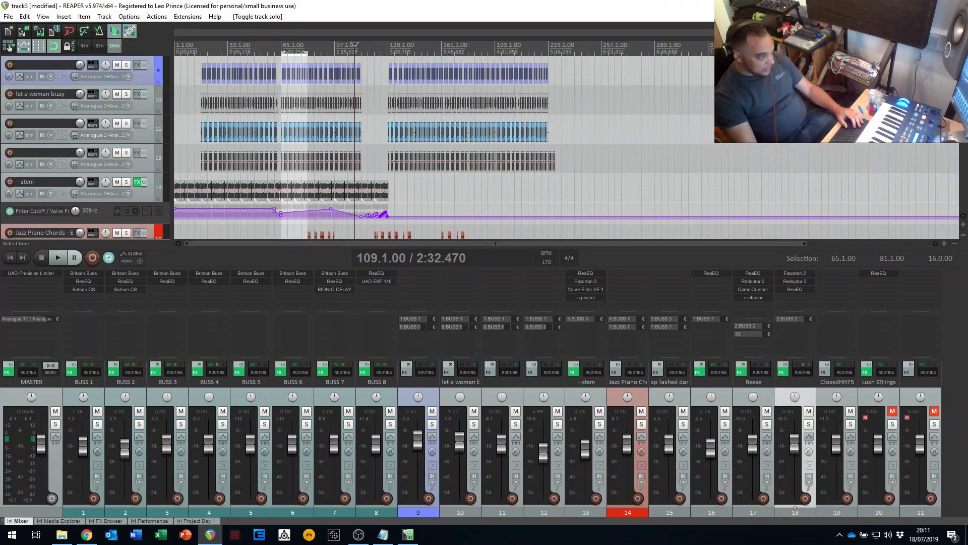
left_click(408, 191)
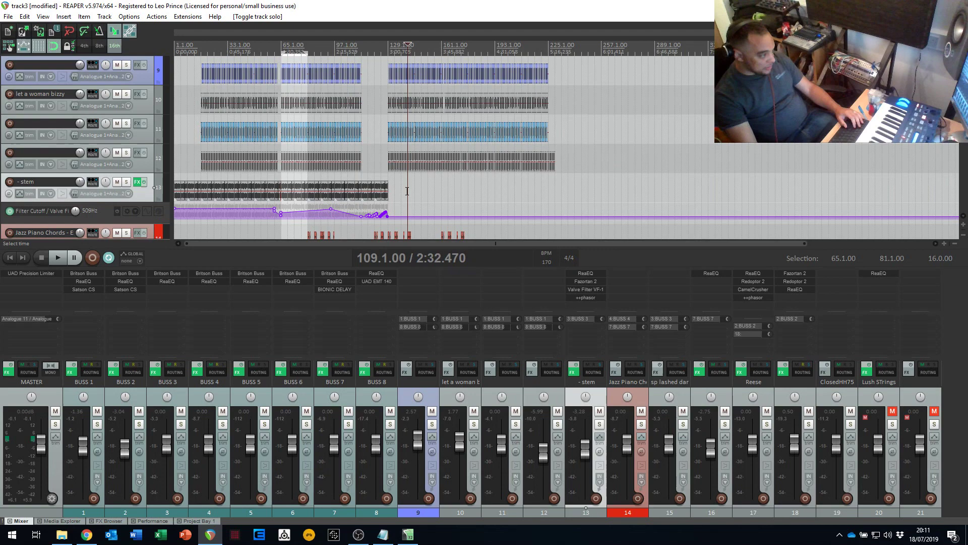
left_click(448, 183)
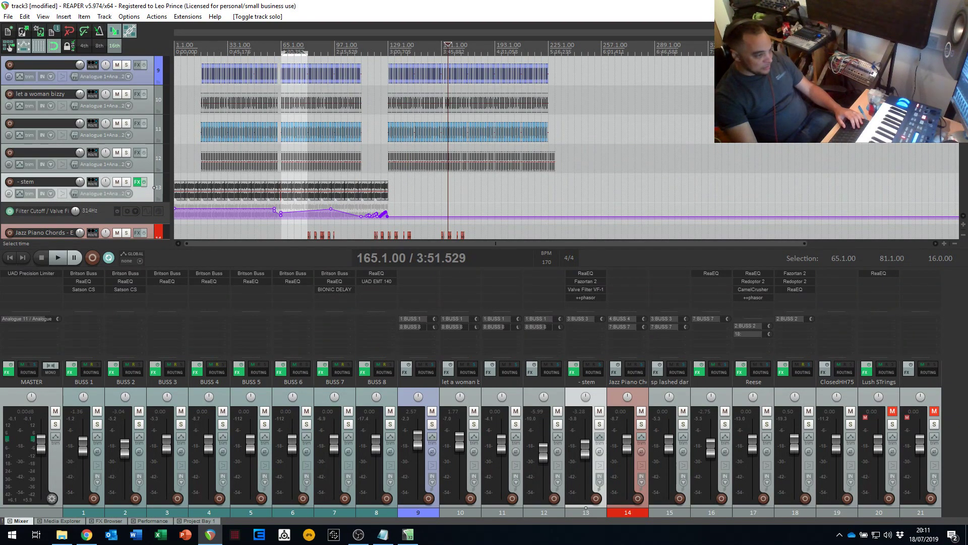
- Audition the MOving PAD Reece.wav item on the Reese track from 249.1.00 and shift it to start at about bar 301
scroll(961, 149, "down", 8)
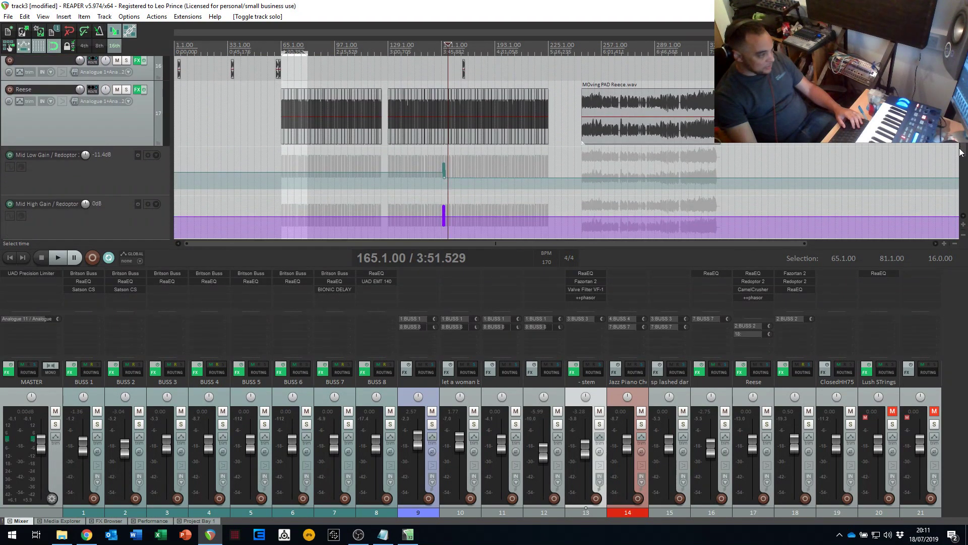
scroll(961, 149, "up", 1)
left_click(591, 101)
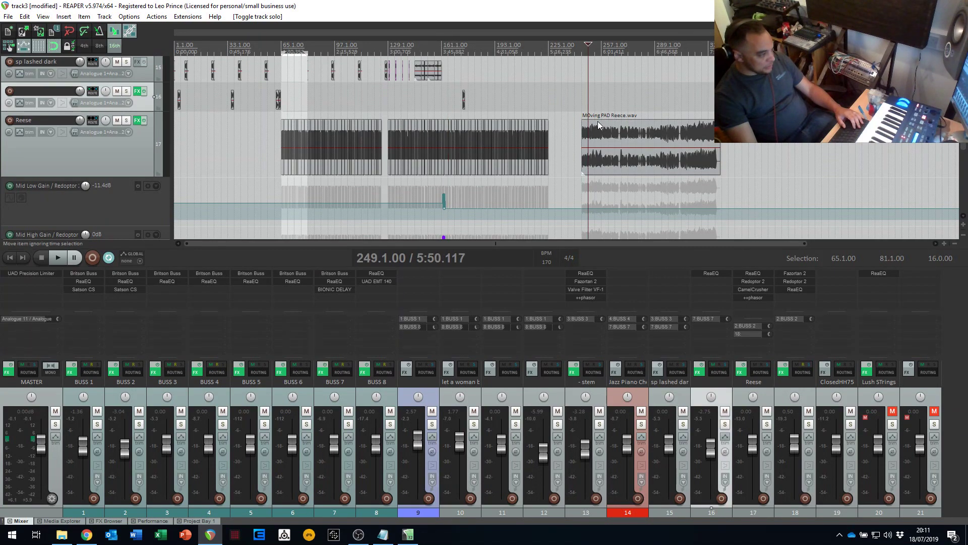
key("space")
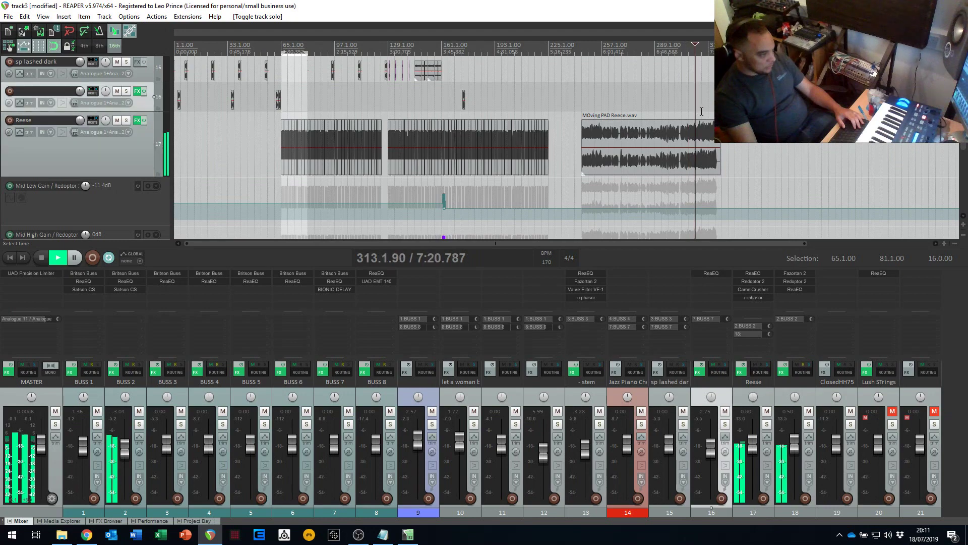
left_click(607, 134)
left_click_drag(607, 134, 700, 134)
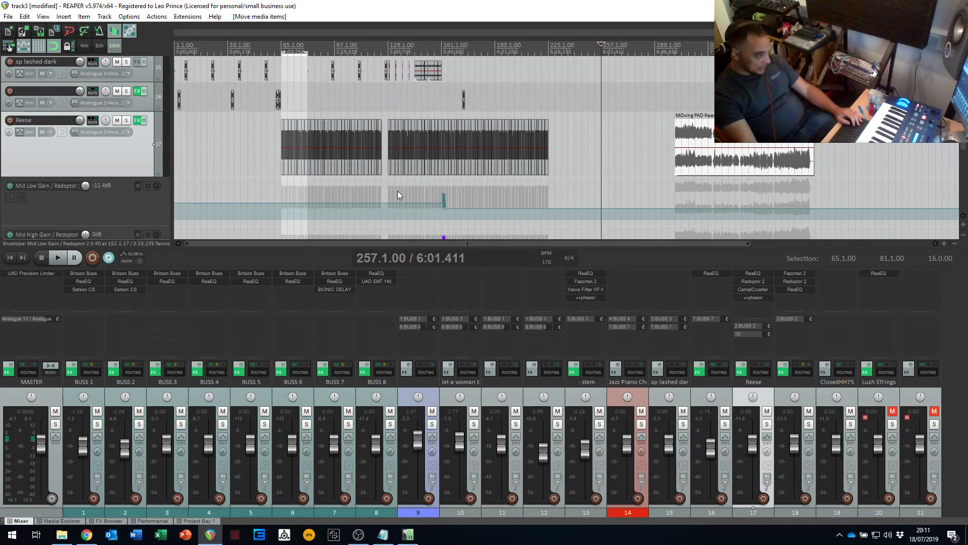
- Place the edit cursor at 129.1.00, play the mix from there with a closer timeline view, and stop it
scroll(231, 181, "up", 3)
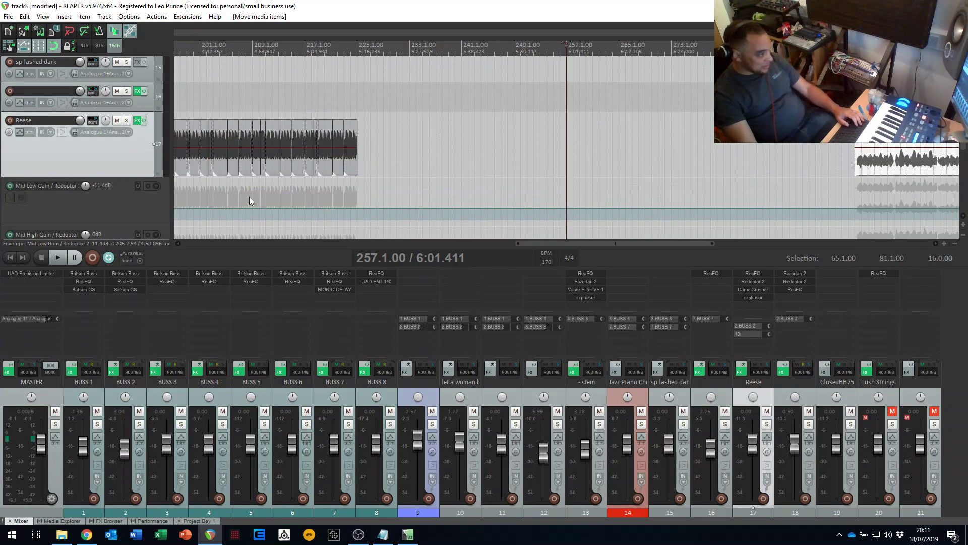
scroll(247, 194, "down", 3)
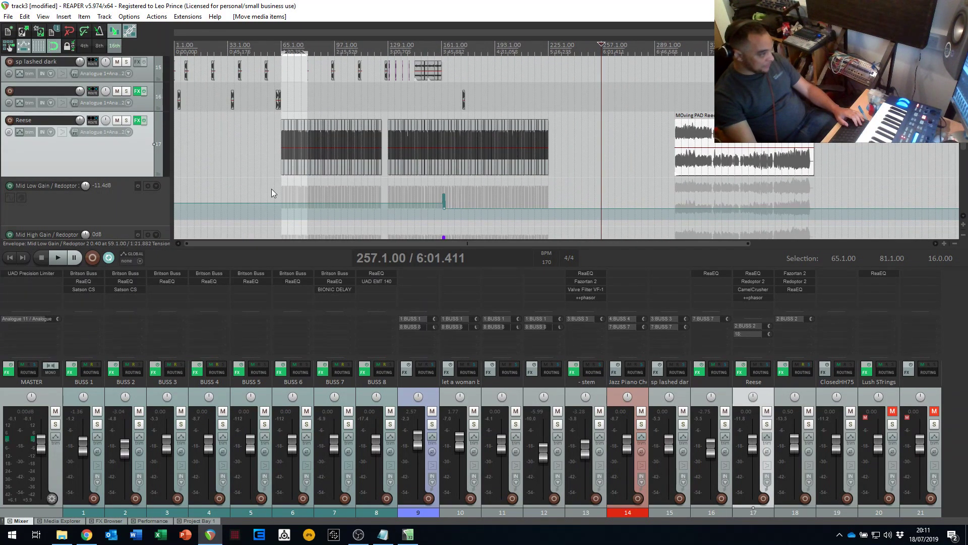
left_click(389, 110)
scroll(408, 182, "up", 8)
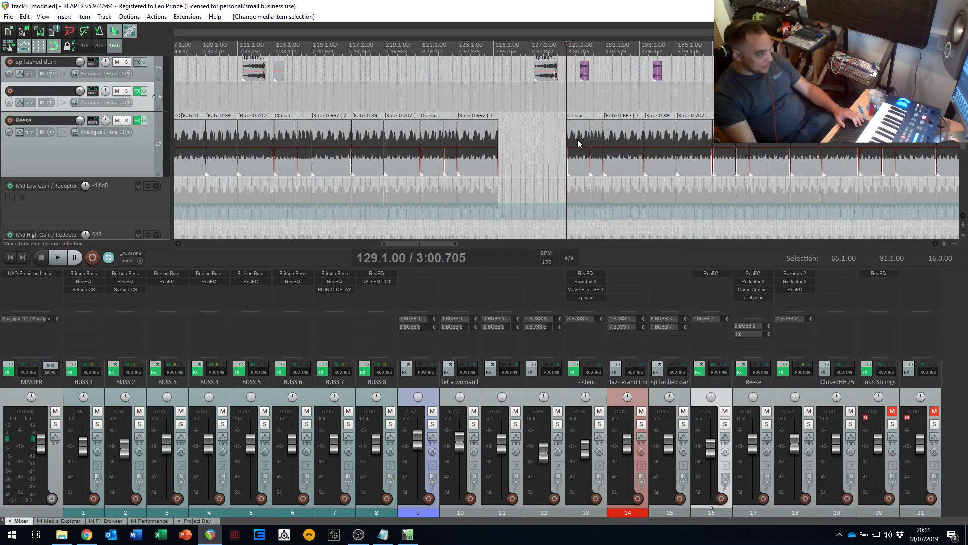
key("space")
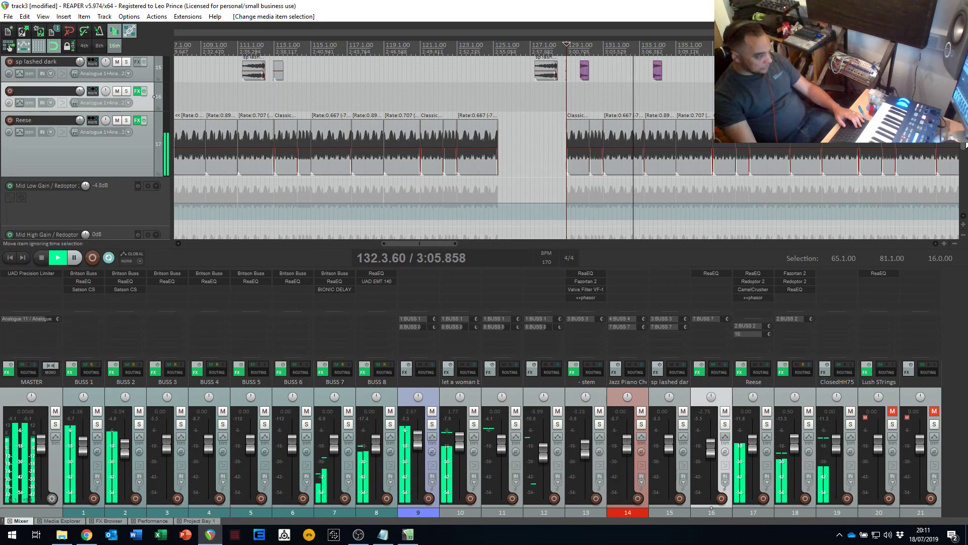
key("space")
- Look through the tracks down to Lush STrings and select the sp lashed dark track in the mixer
scroll(965, 202, "down", 6)
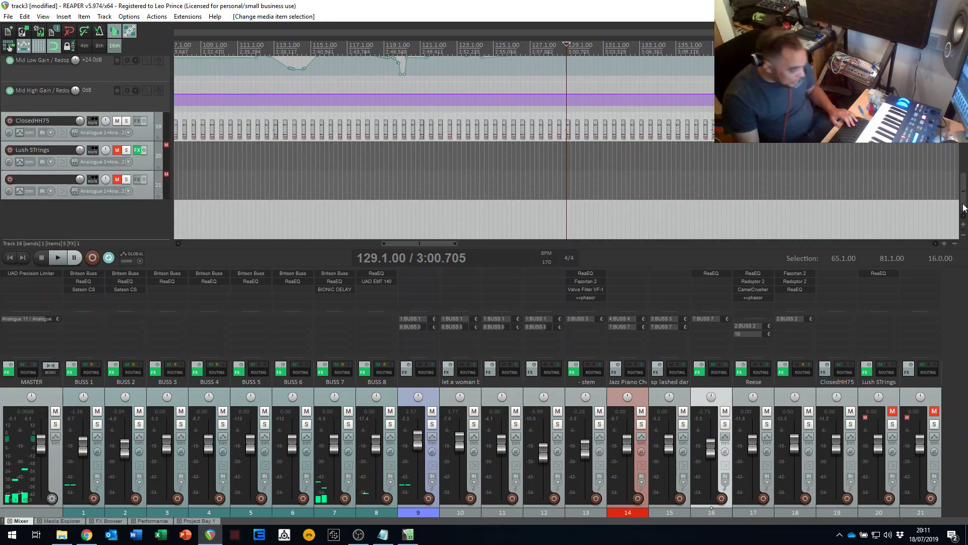
scroll(964, 207, "up", 6)
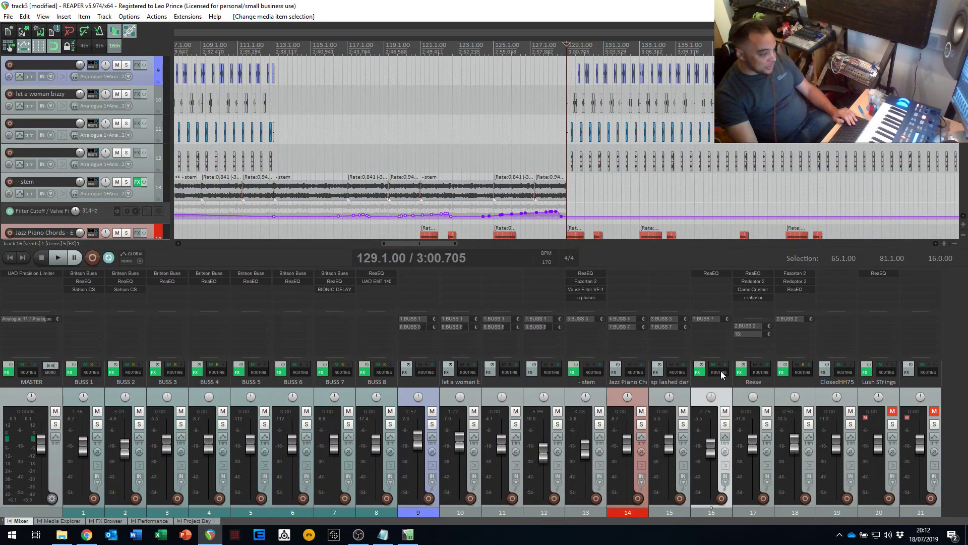
left_click(677, 381)
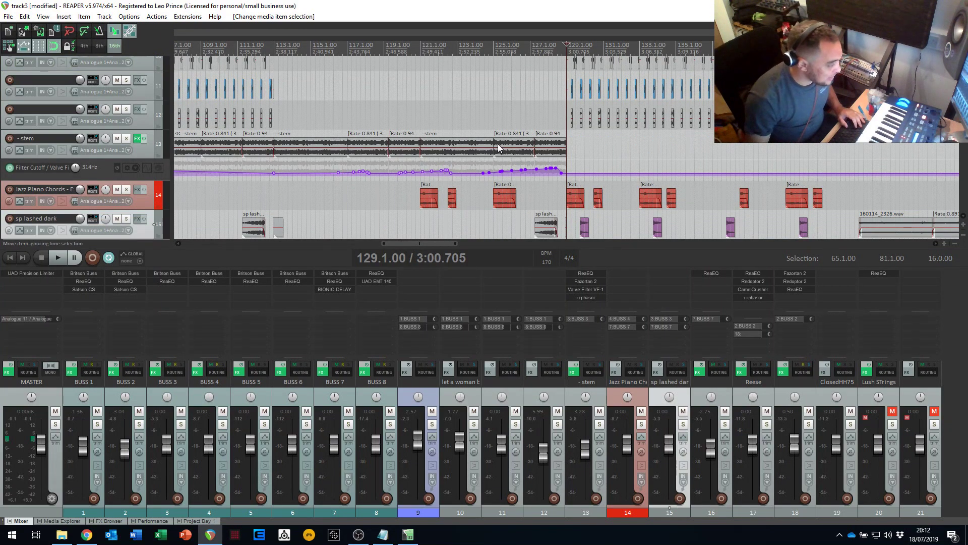
- Shrink the main window to reach the BIONIC DELAY plugin window behind it, close the plugin window, and maximize the main window again
double_click(537, 6)
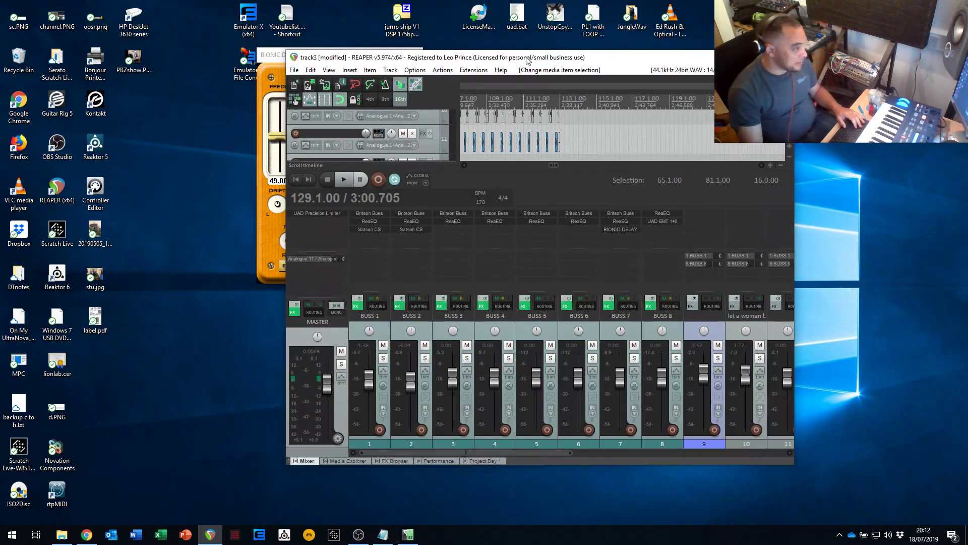
left_click_drag(526, 56, 563, 37)
left_click(306, 55)
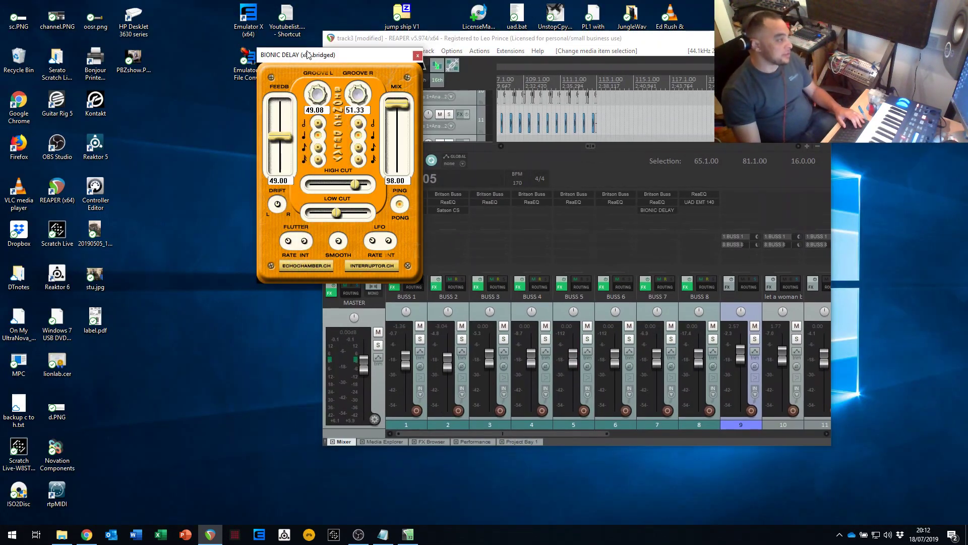
left_click(418, 55)
left_click_drag(442, 38, 390, 38)
double_click(389, 37)
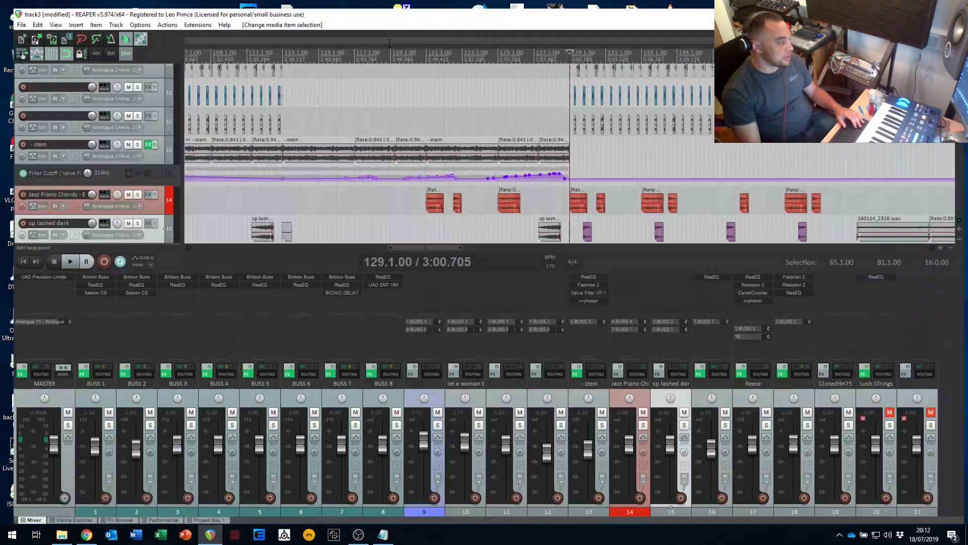